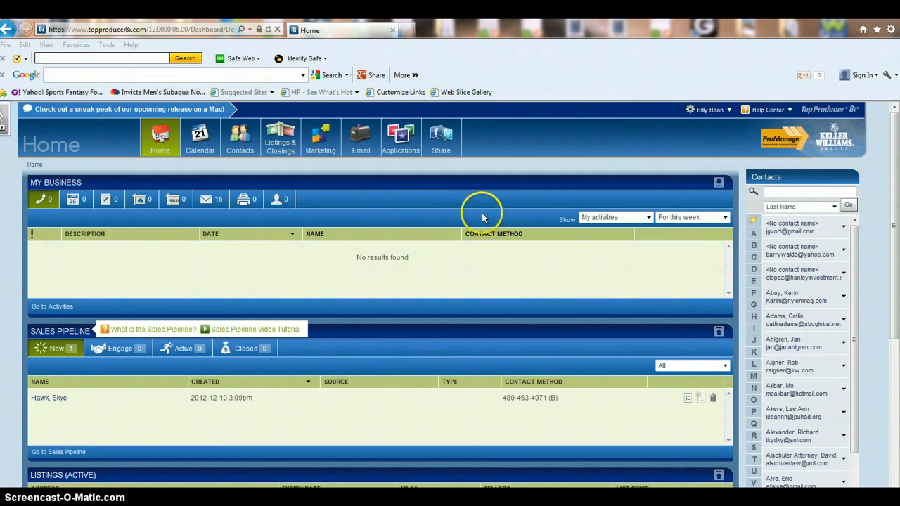
Bring up the Listings & Closings menu on the Home dashboard.
mouse_move(280, 142)
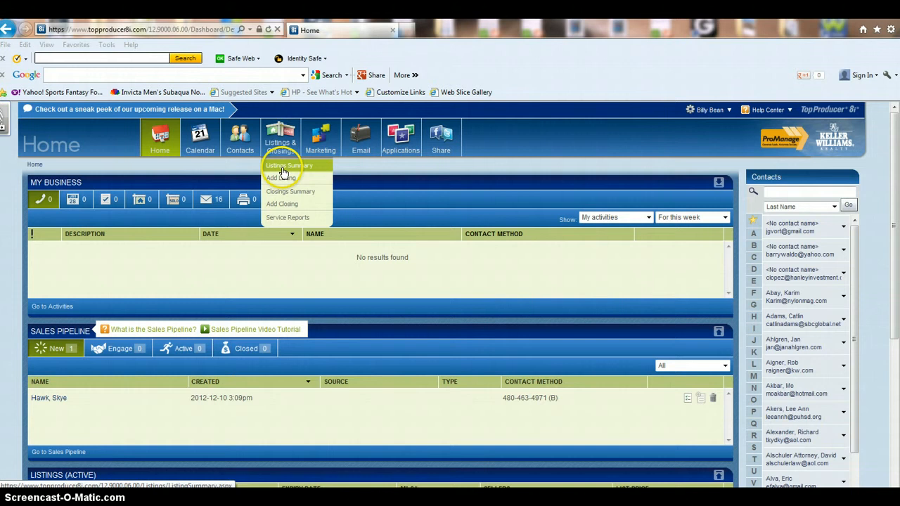
Start a new listing and enter MLS number 12-639981.
left_click(290, 180)
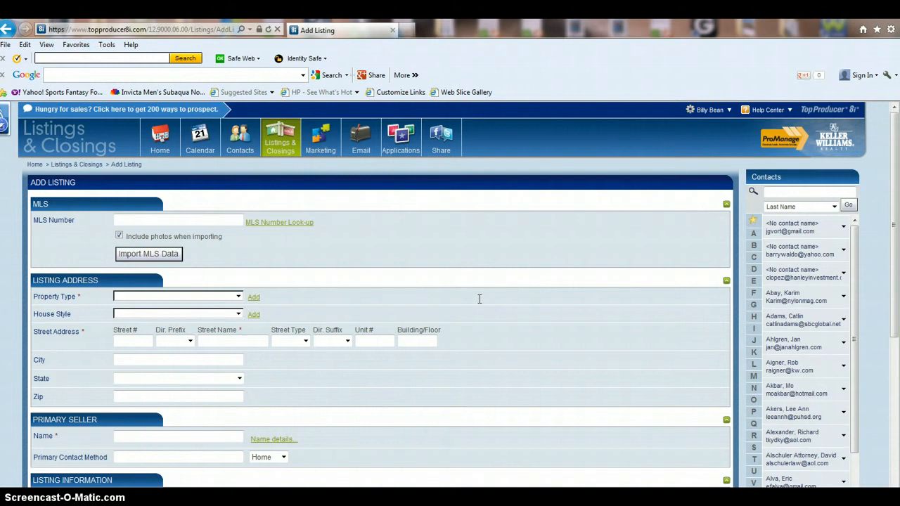
scroll(480, 299, "down", 1)
left_click(132, 162)
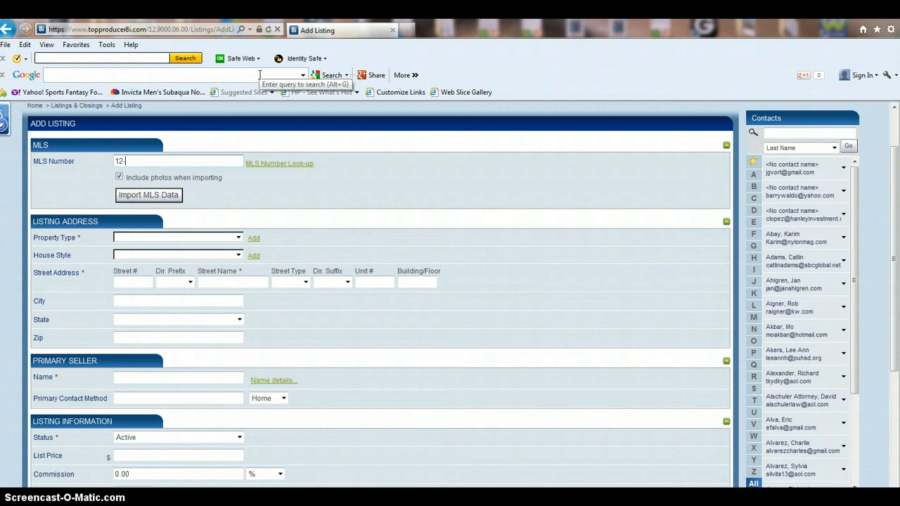
type("12-639981")
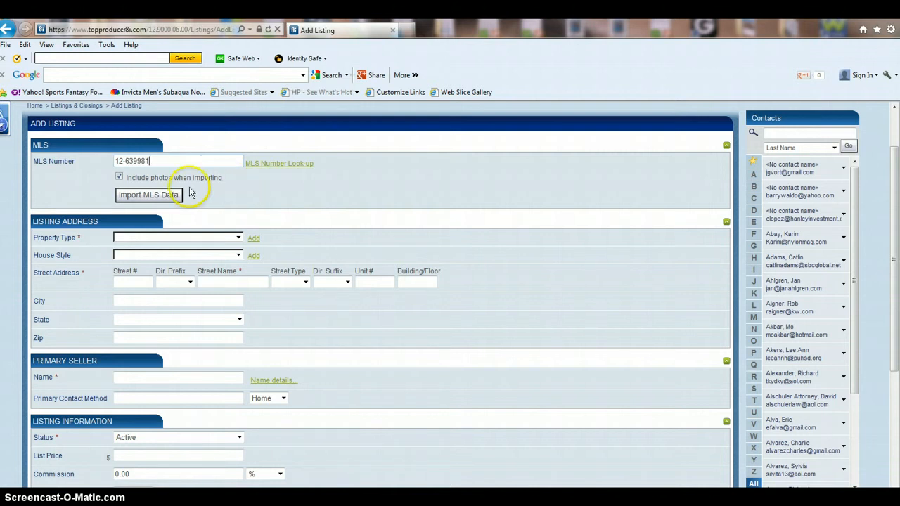
left_click(171, 200)
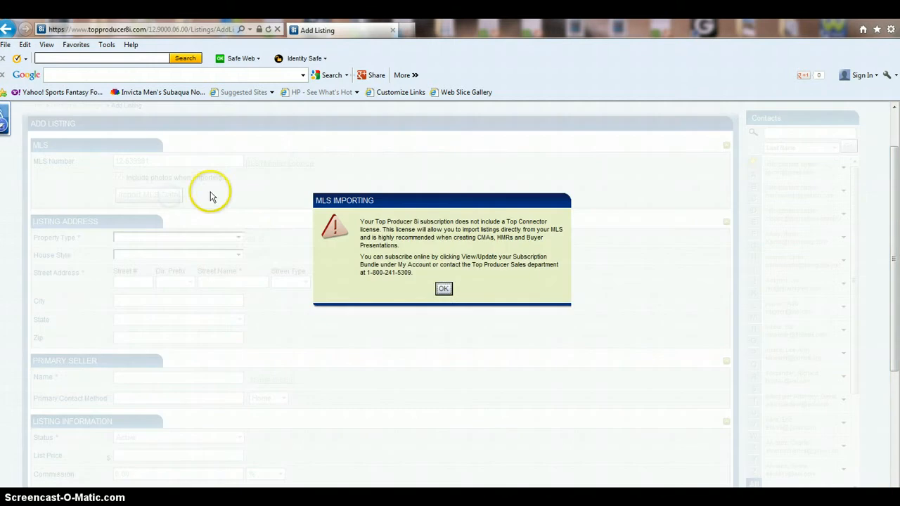
left_click(443, 289)
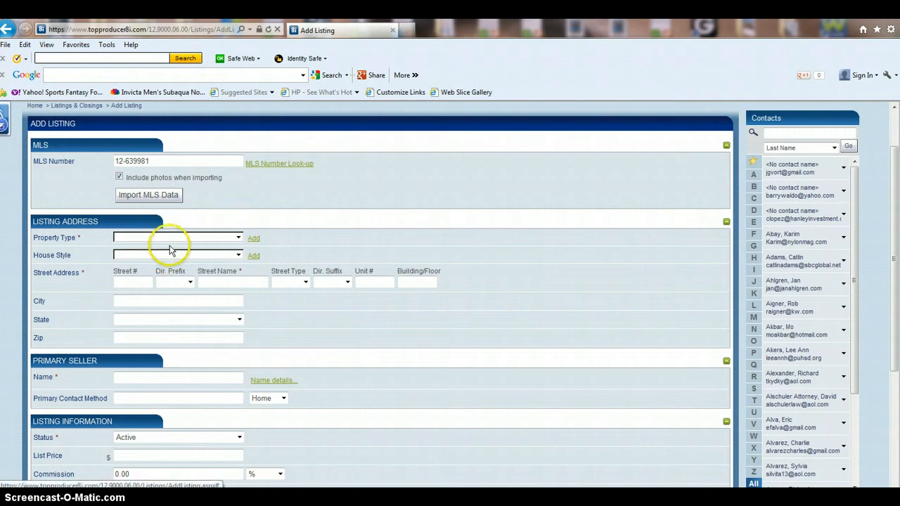
left_click(148, 283)
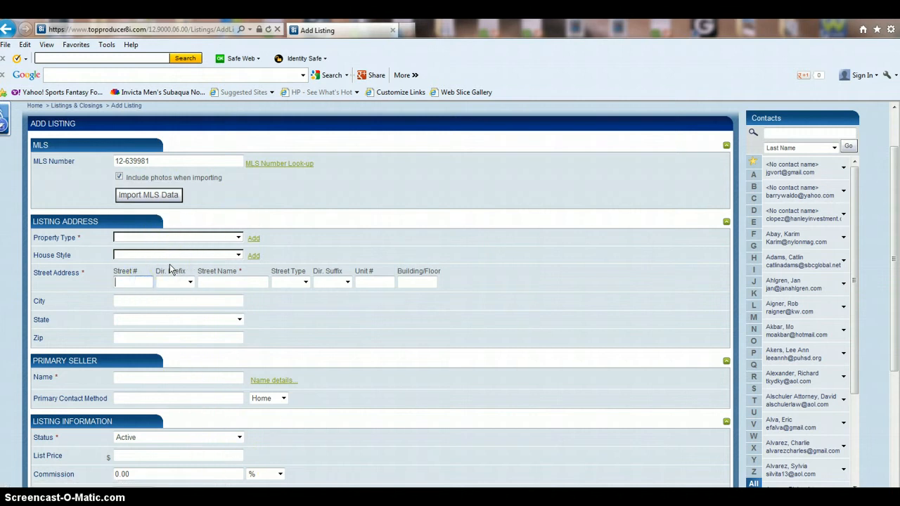
key("Tab")
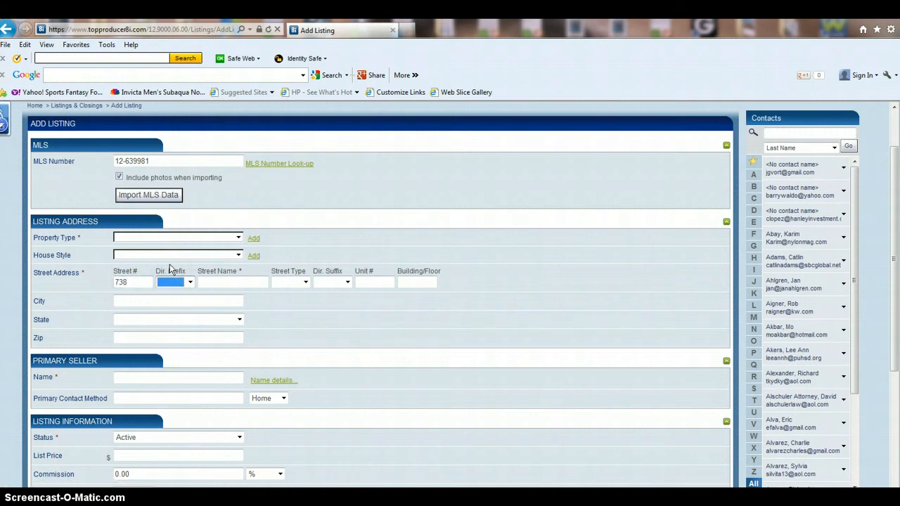
key("Tab")
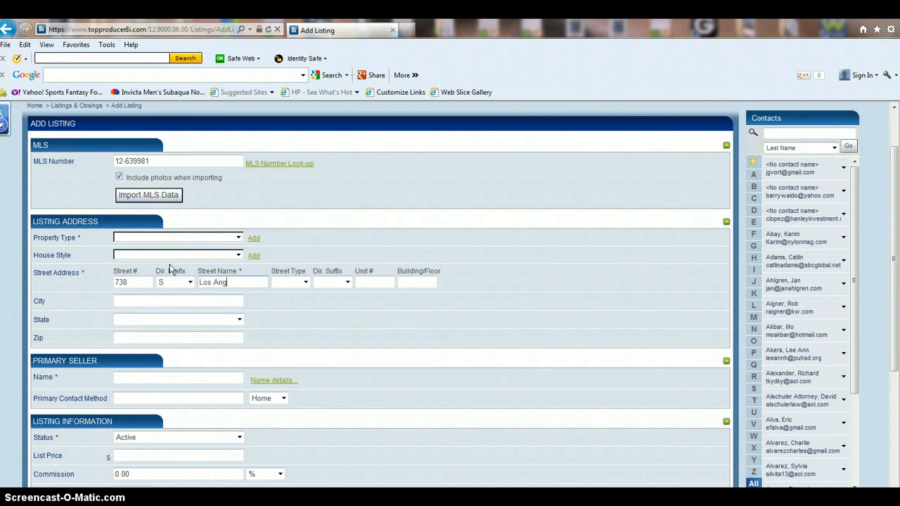
key("Tab")
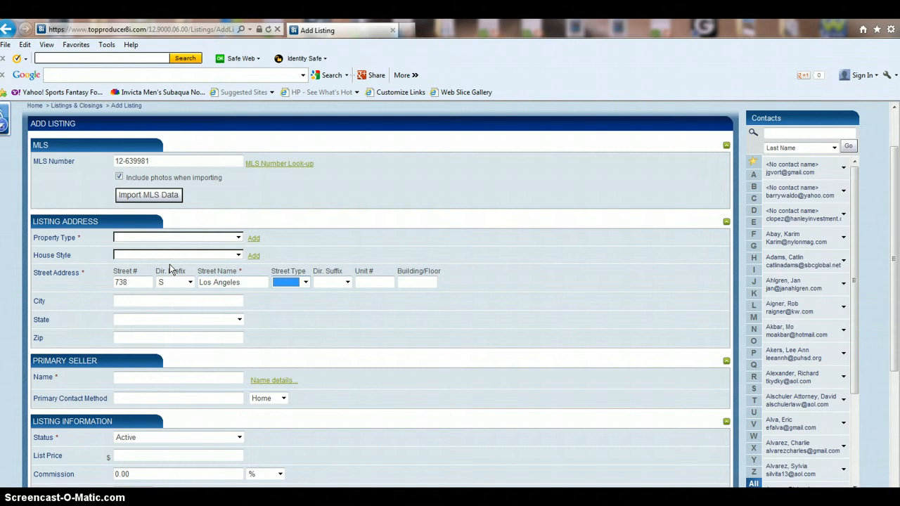
key("Tab")
key("Tab")
key("Tab")
key("Tab")
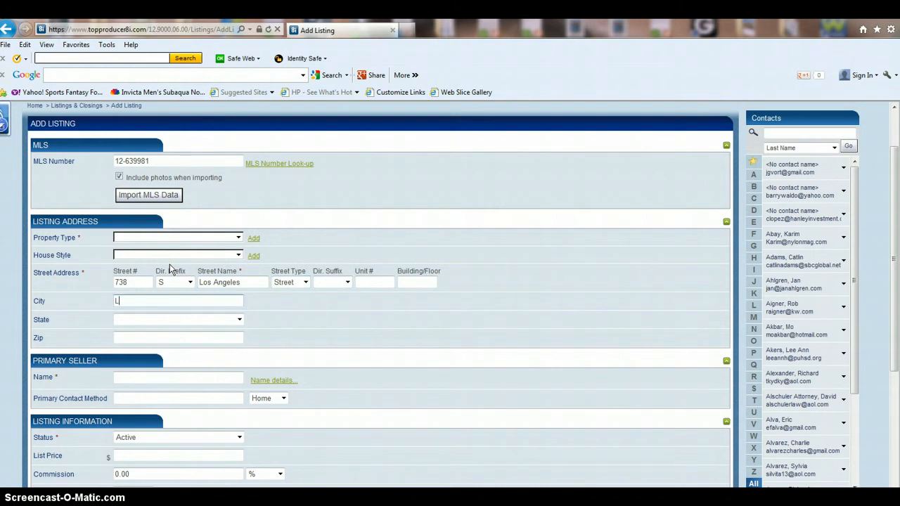
Fill in city LA, state CA and zip code 90014.
type("LA")
key("Tab")
key("c")
key("Tab")
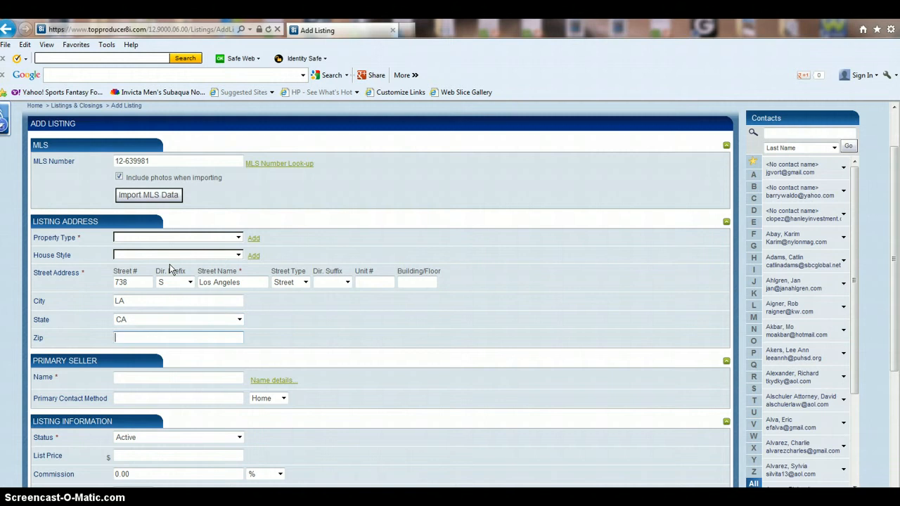
type("90014")
key("Tab")
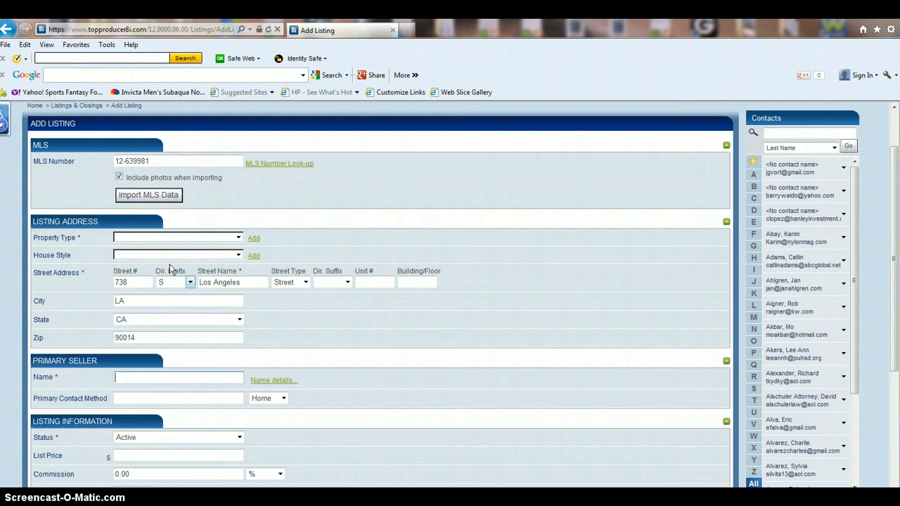
scroll(173, 274, "down", 3)
scroll(365, 286, "up", 3)
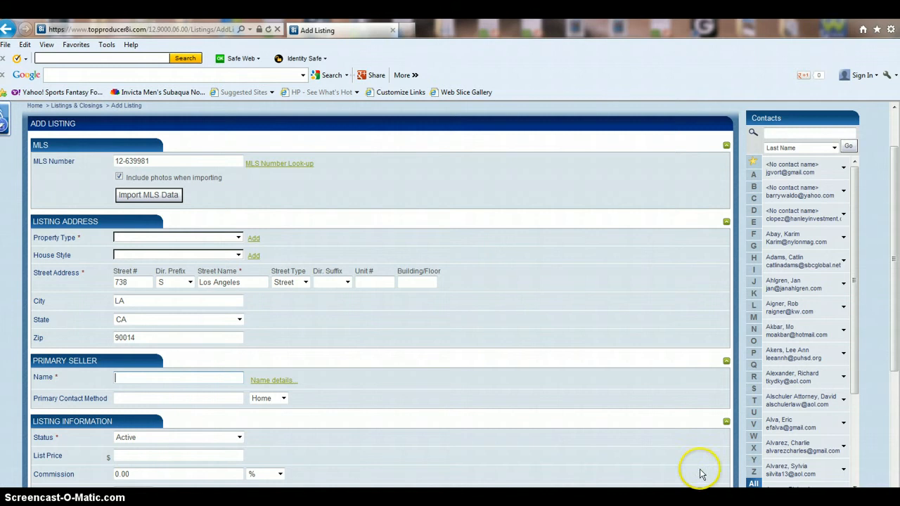
Fill the Primary Seller from the contact found by last name, accepting the overwrite.
left_click(801, 133)
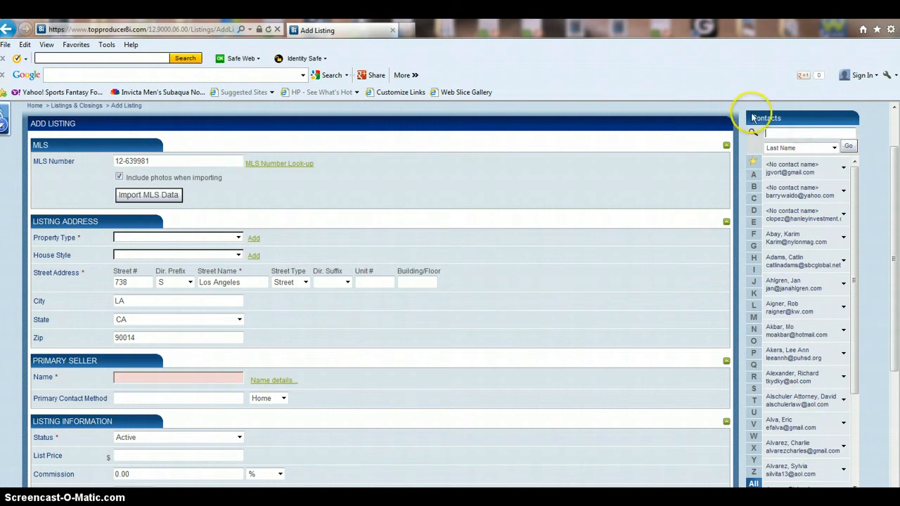
left_click(800, 132)
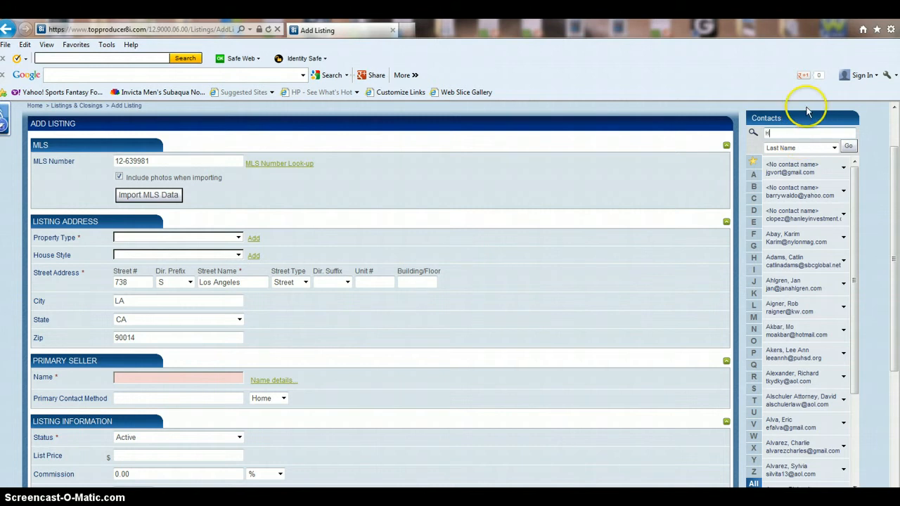
left_click(848, 147)
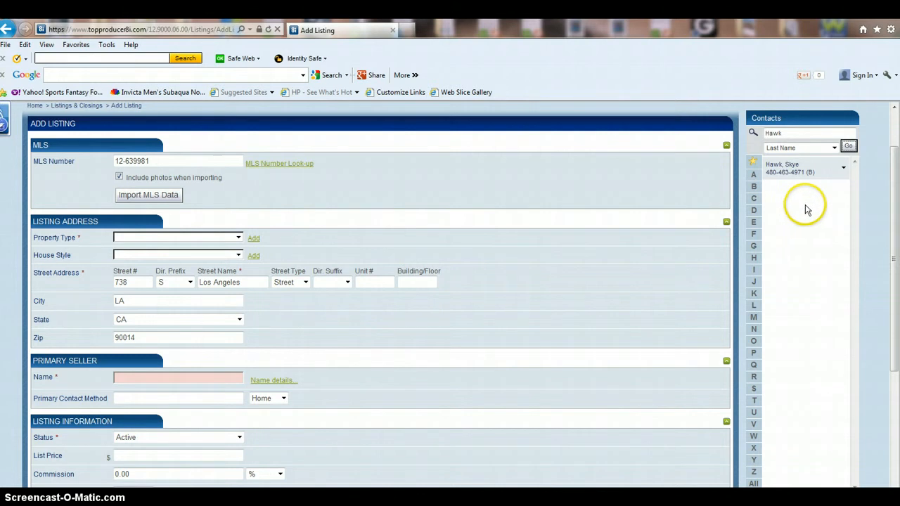
left_click(791, 169)
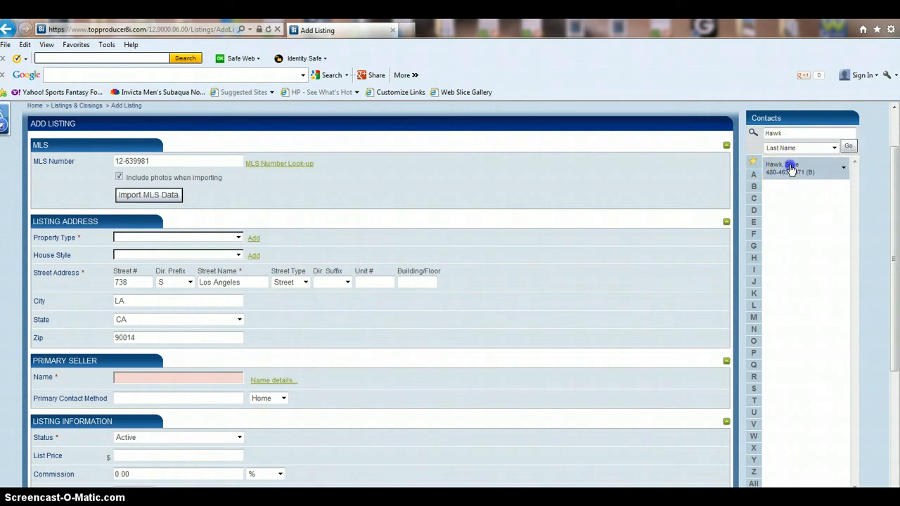
left_click_drag(791, 169, 162, 383)
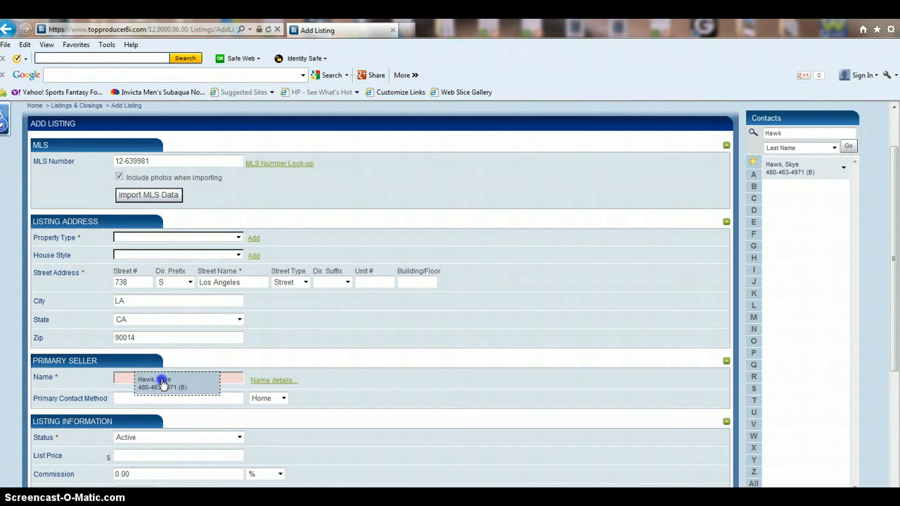
left_click_drag(162, 383, 161, 383)
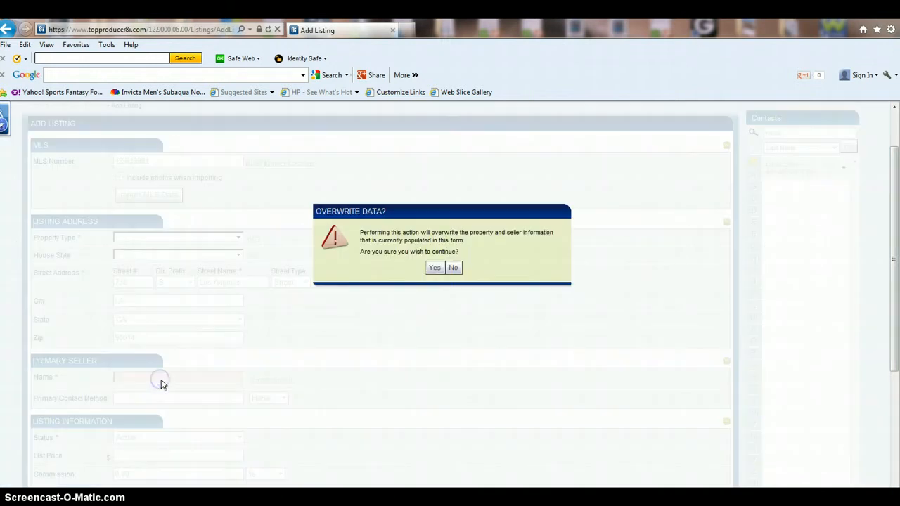
left_click(434, 268)
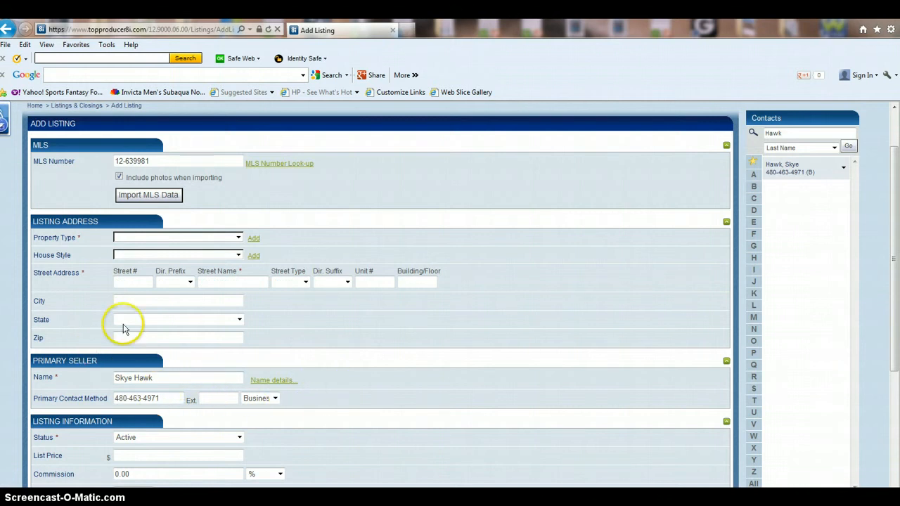
Name the seller 738 Los Angeles Seller and clear the contact phone number.
scroll(377, 212, "down", 3)
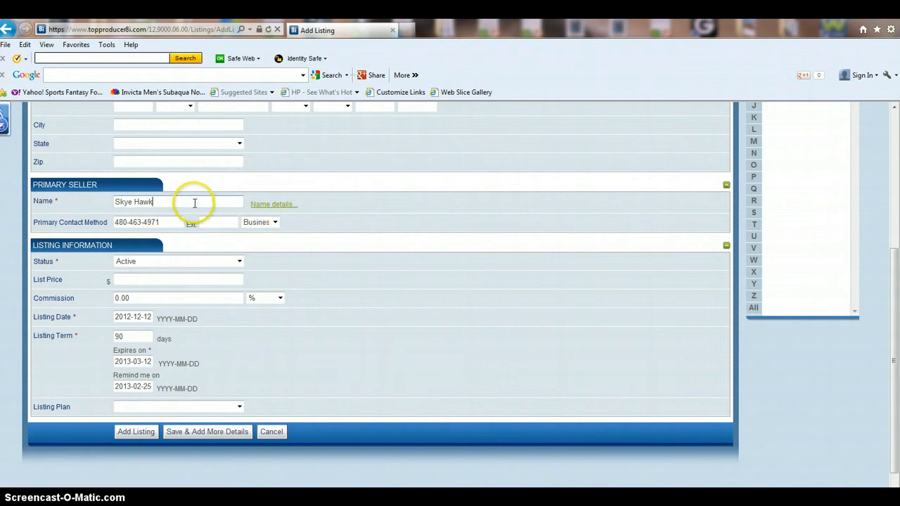
left_click_drag(193, 202, 70, 197)
scroll(502, 392, "up", 3)
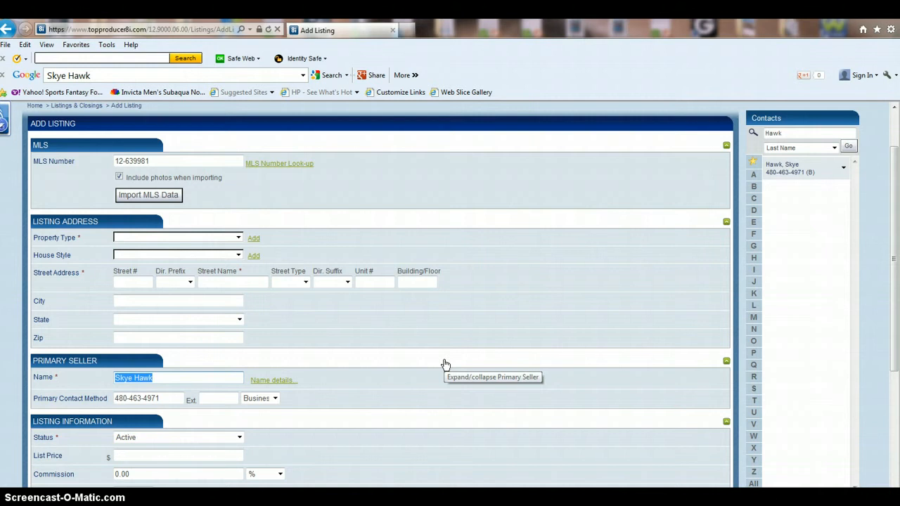
type("738 Los Angeles Seller")
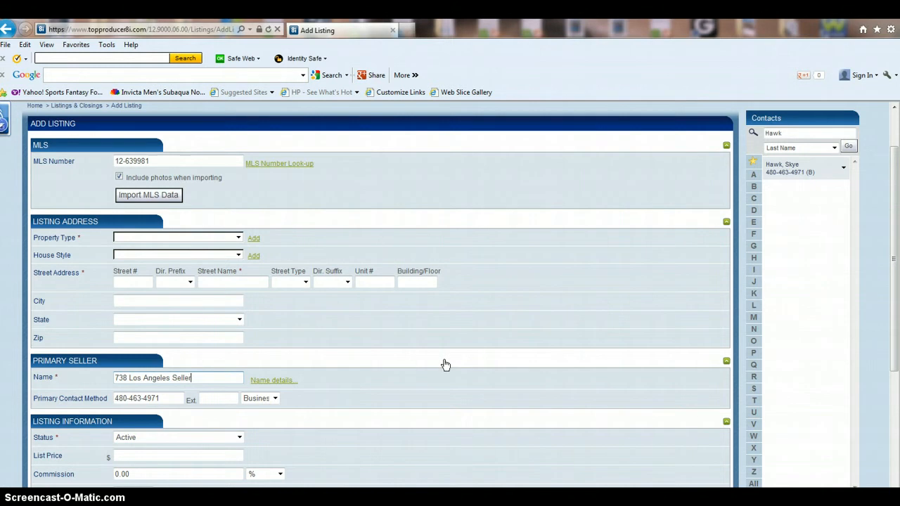
key("Tab")
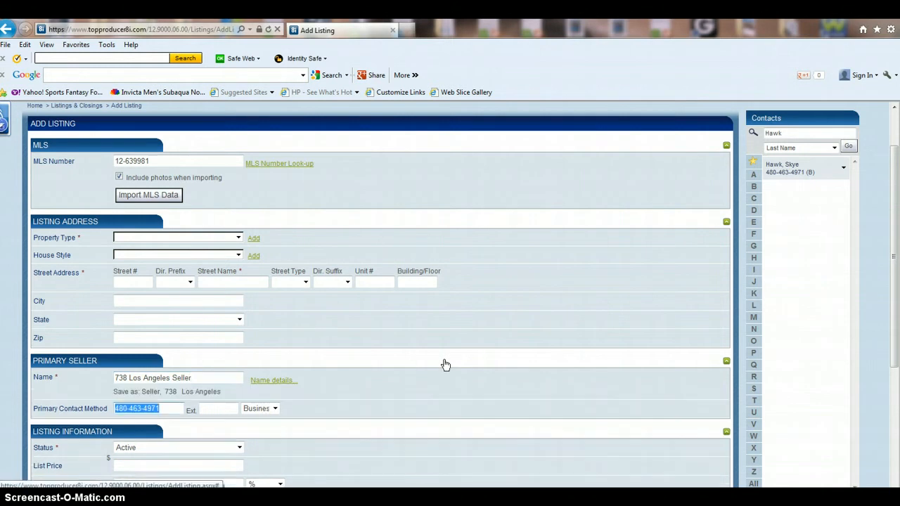
key("BackSpace")
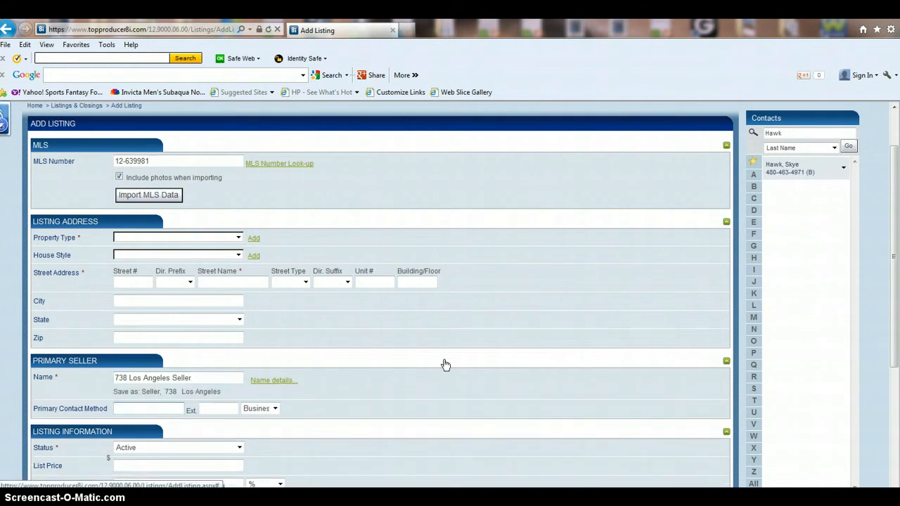
scroll(482, 398, "down", 1)
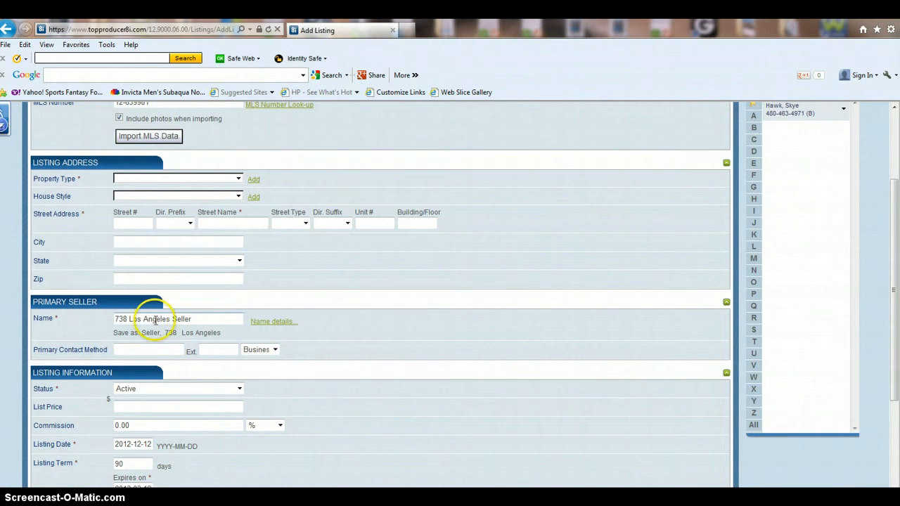
scroll(313, 203, "up", 1)
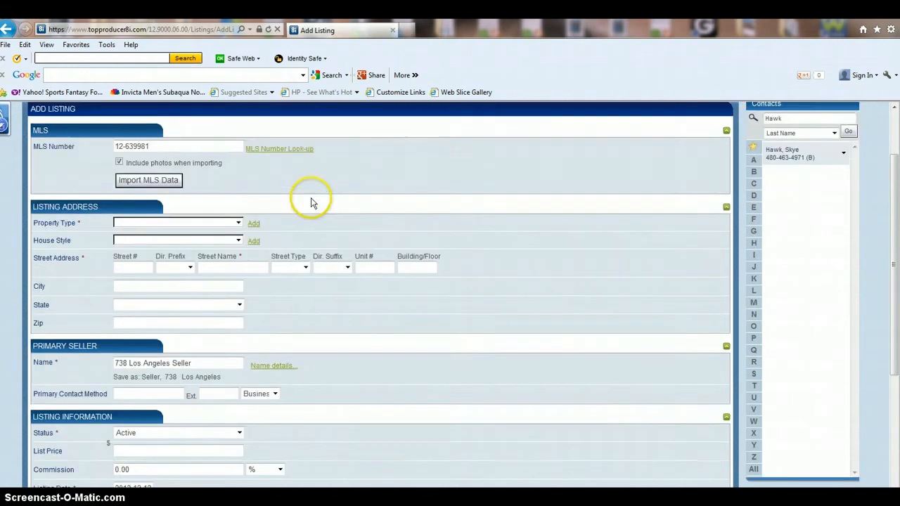
scroll(313, 203, "up", 2)
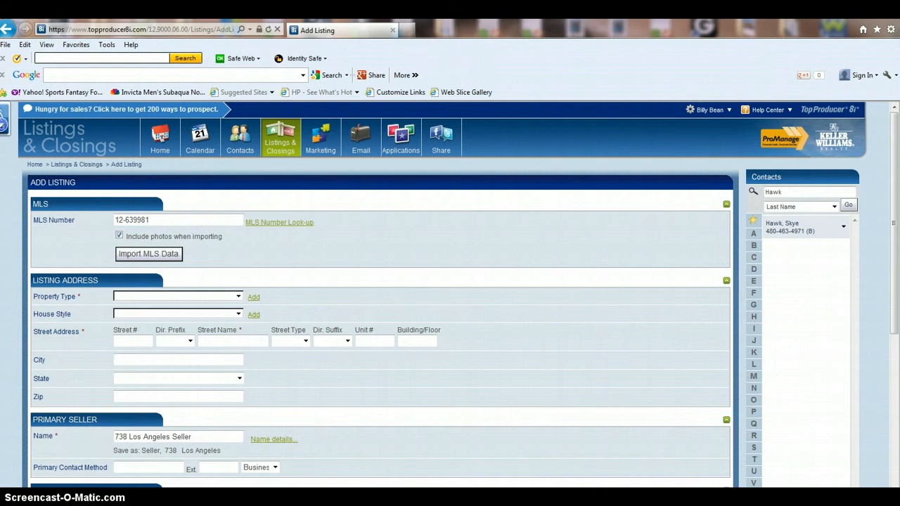
scroll(211, 443, "down", 3)
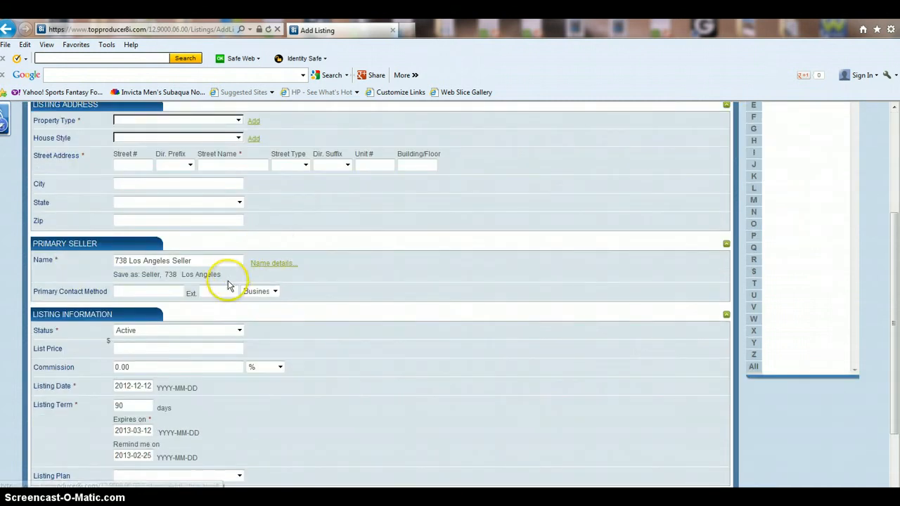
Enter a List Price of 419,000.
left_click(143, 344)
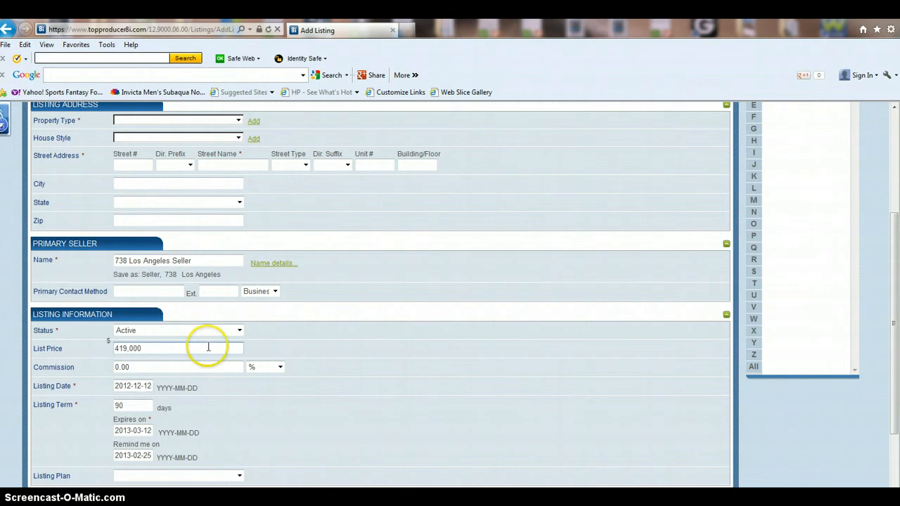
left_click(151, 369)
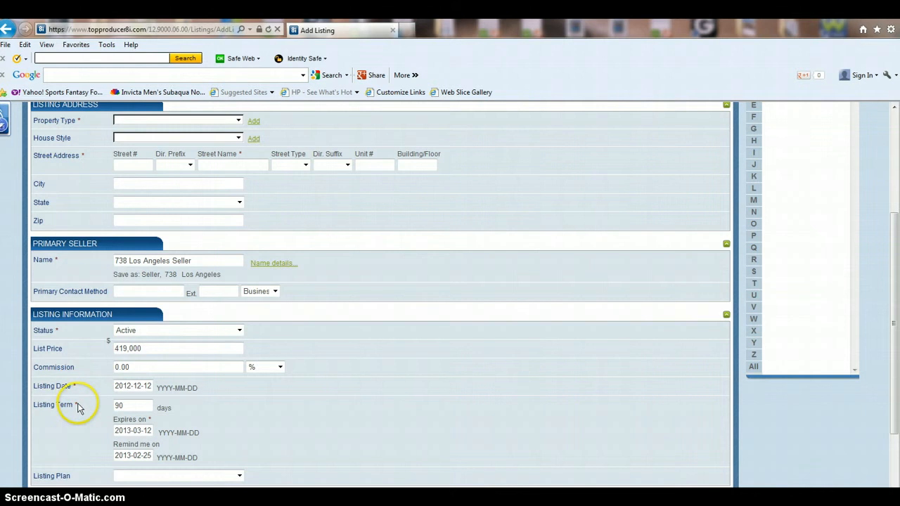
scroll(89, 401, "down", 2)
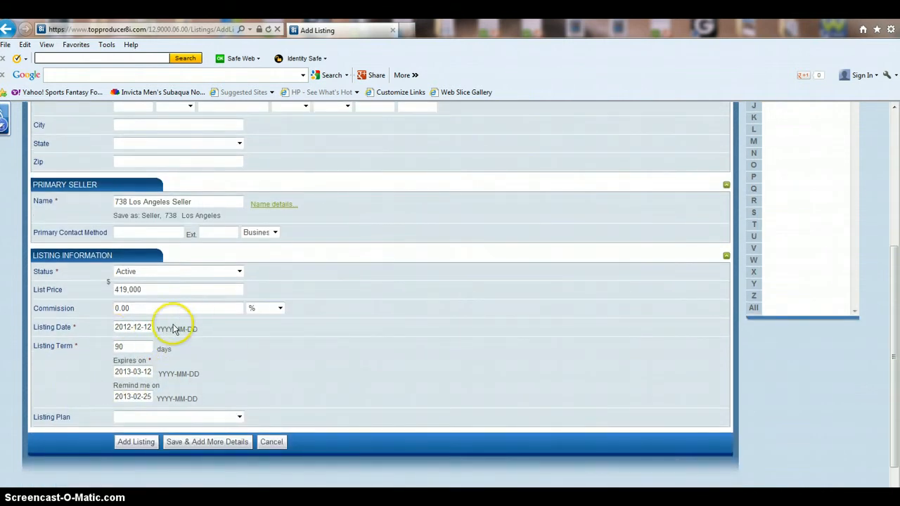
Set Listing Date to 2012-12-11 and check the 90-day expiry of 2013-03-11.
left_click(133, 327)
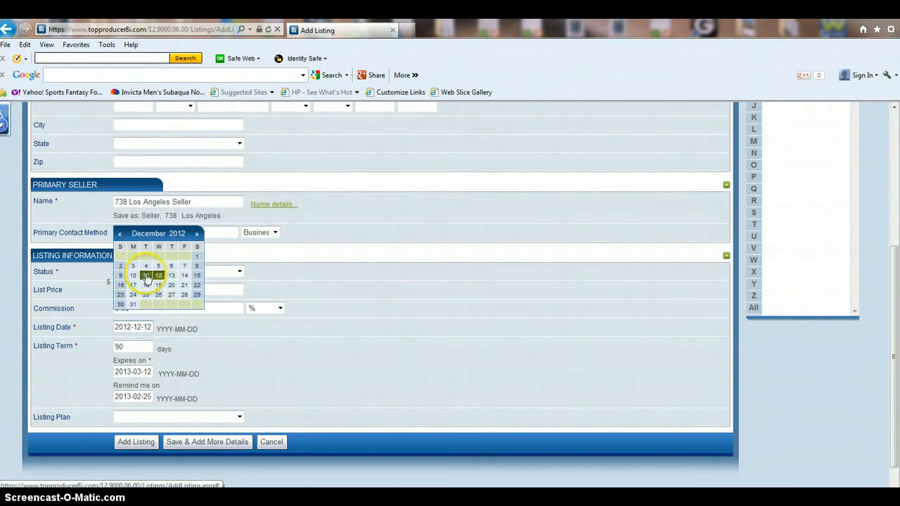
left_click(145, 273)
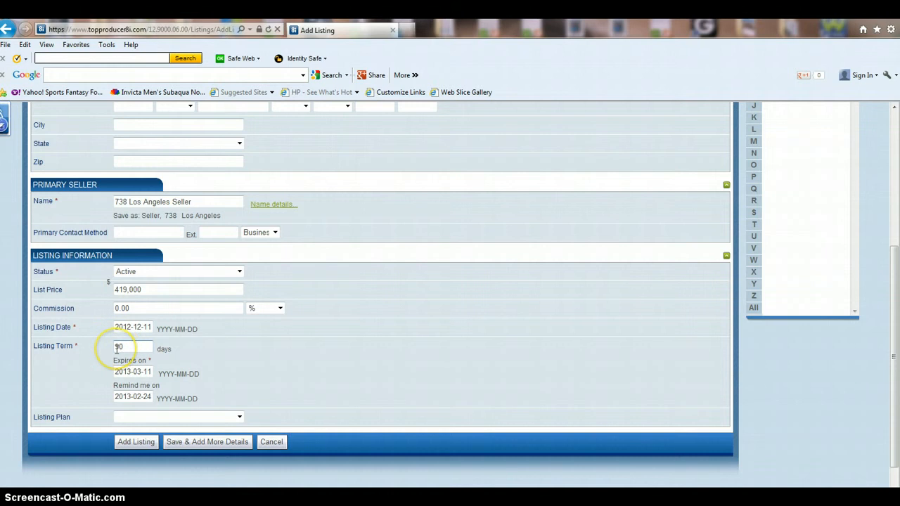
left_click_drag(117, 350, 146, 356)
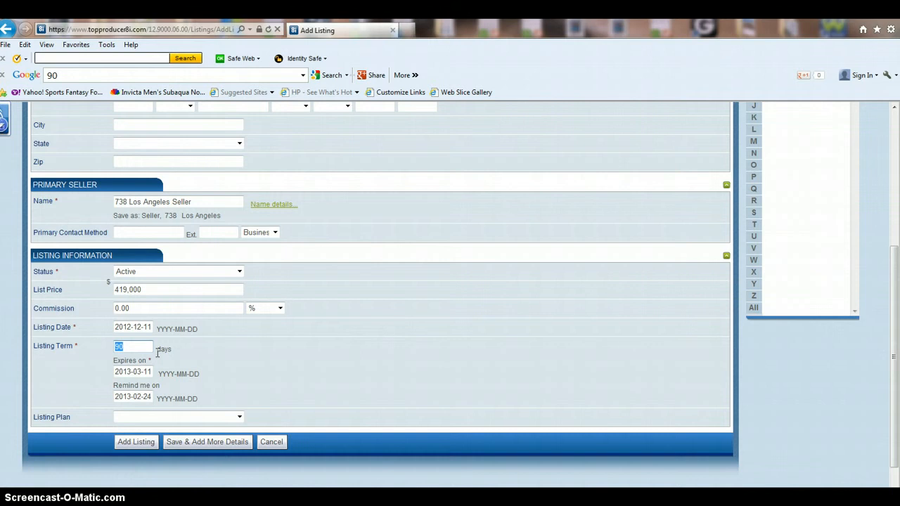
left_click(150, 372)
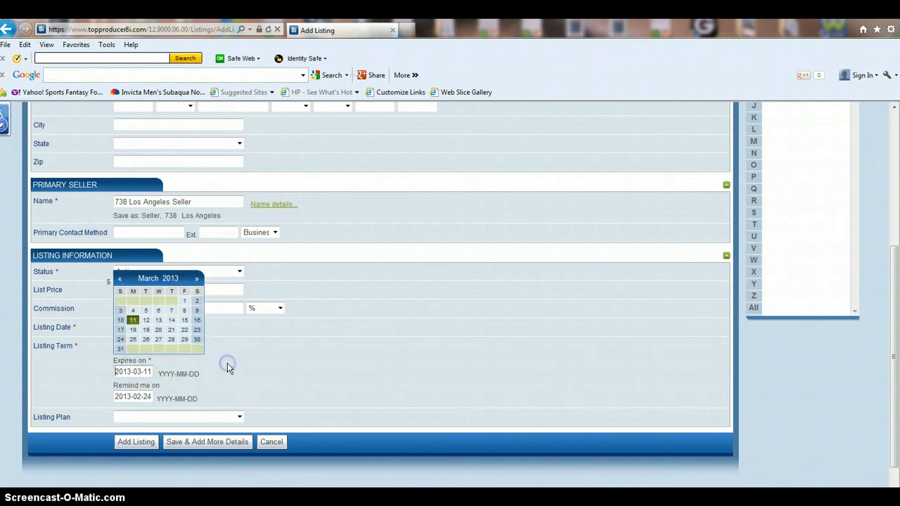
left_click(112, 395)
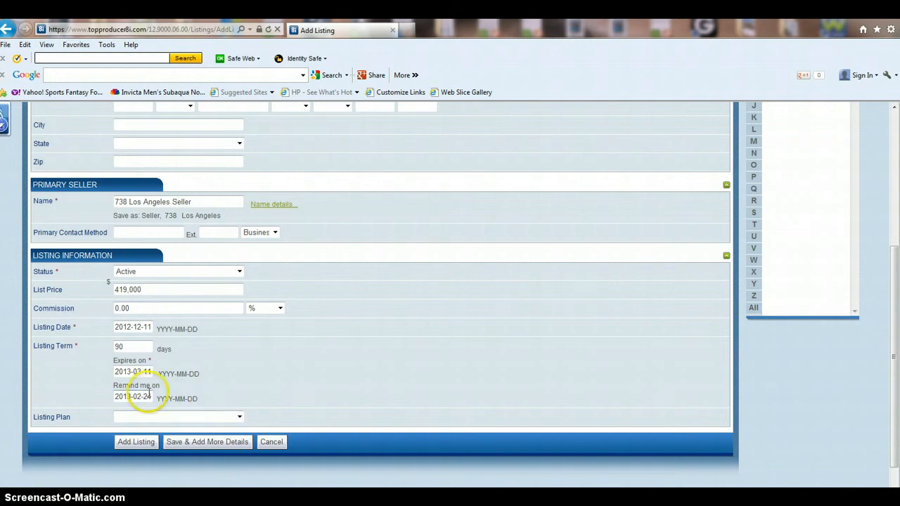
left_click(166, 418)
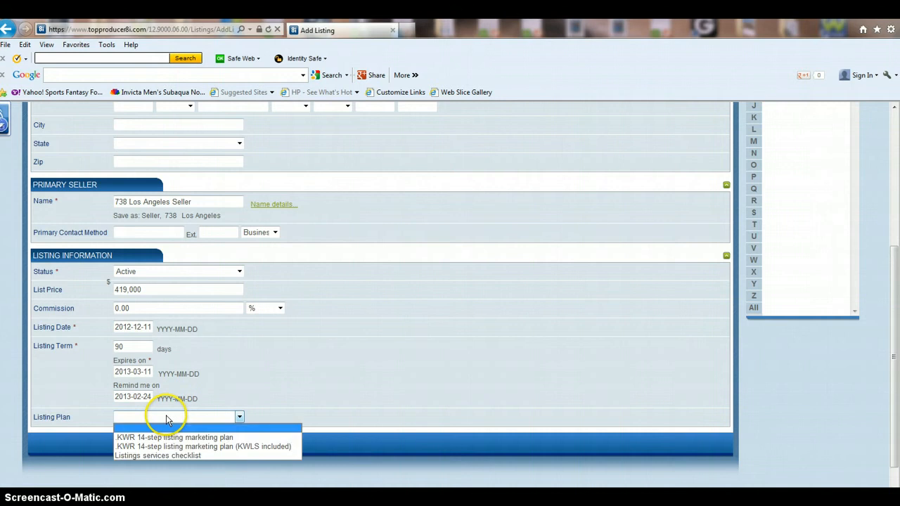
left_click(286, 385)
scroll(285, 385, "down", 1)
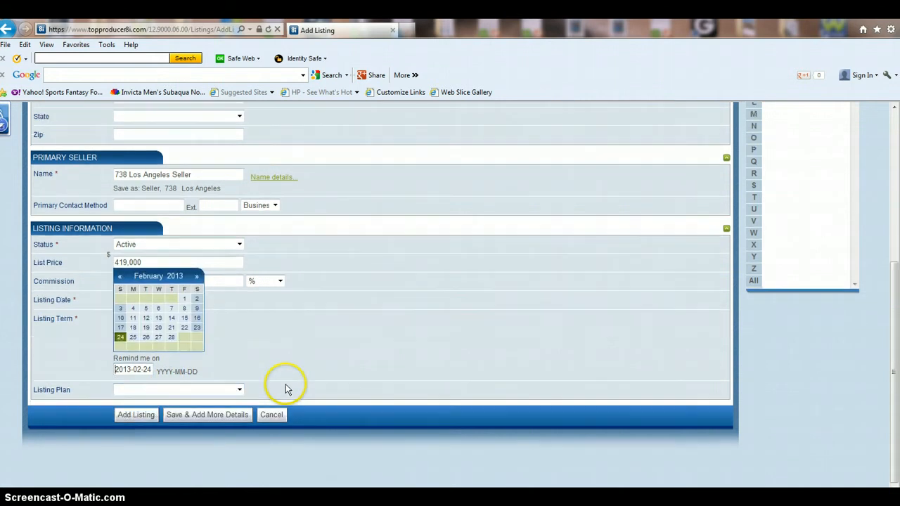
left_click(189, 392)
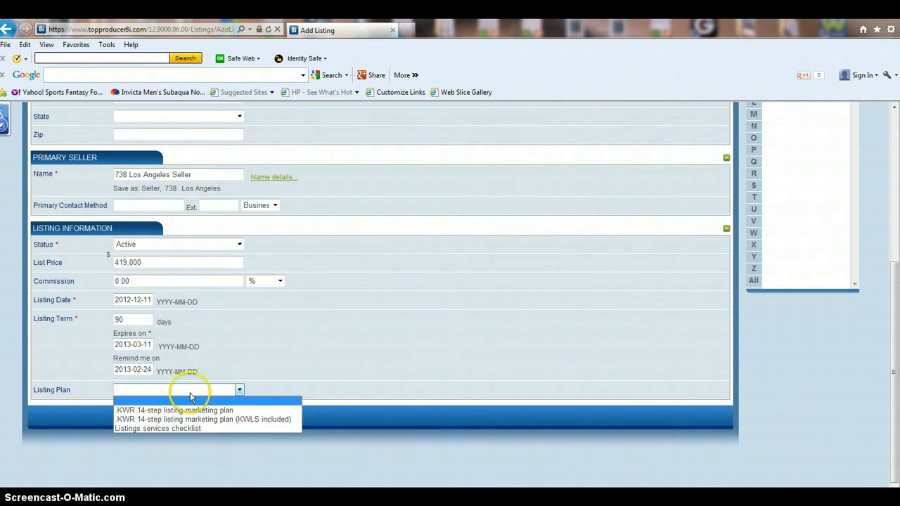
left_click(198, 392)
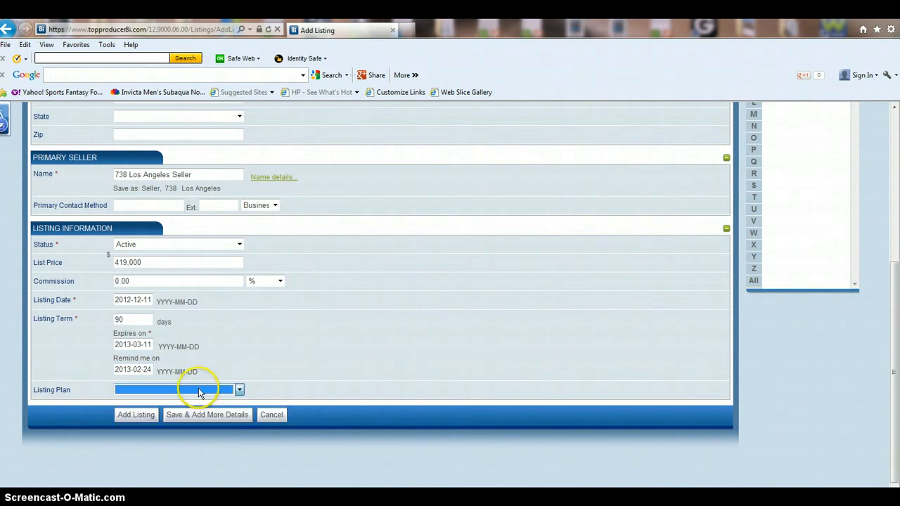
left_click(200, 389)
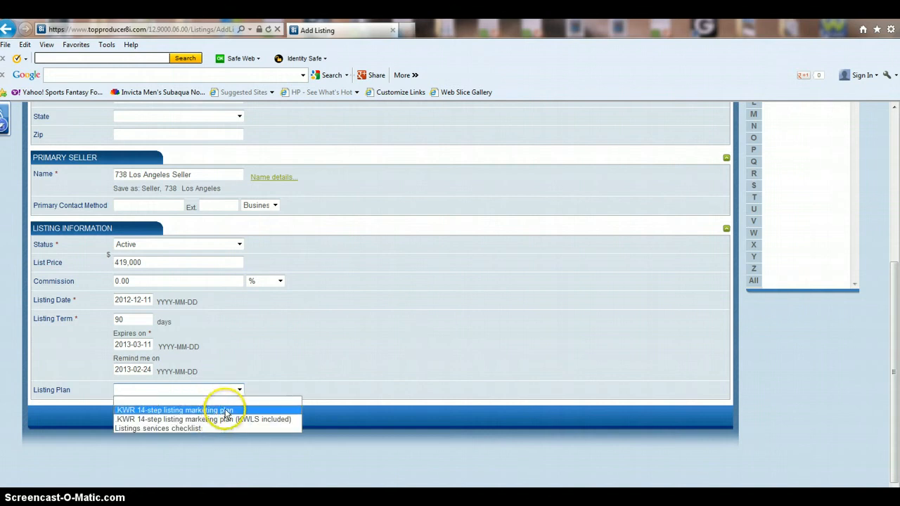
left_click(342, 373)
scroll(338, 381, "up", 4)
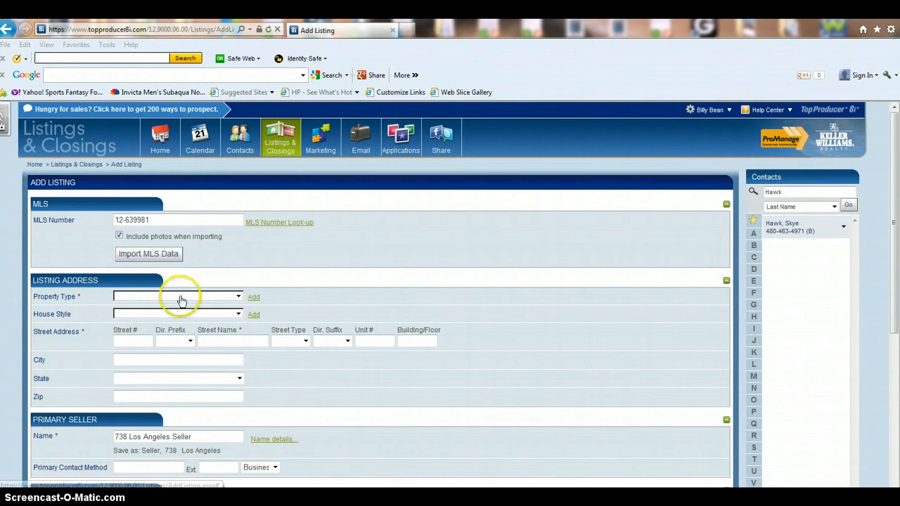
Choose Resale - condo-townhouse from the Property Type list.
left_click(220, 298)
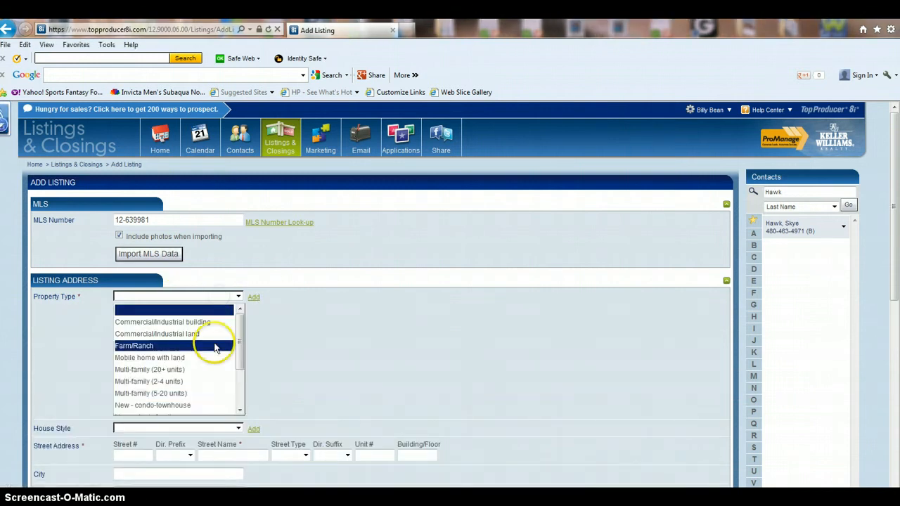
scroll(210, 360, "down", 1)
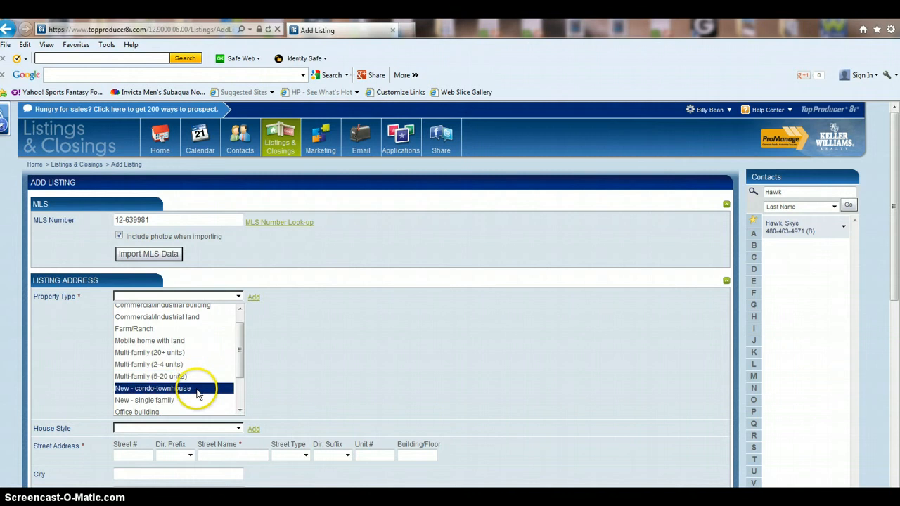
scroll(204, 372, "down", 2)
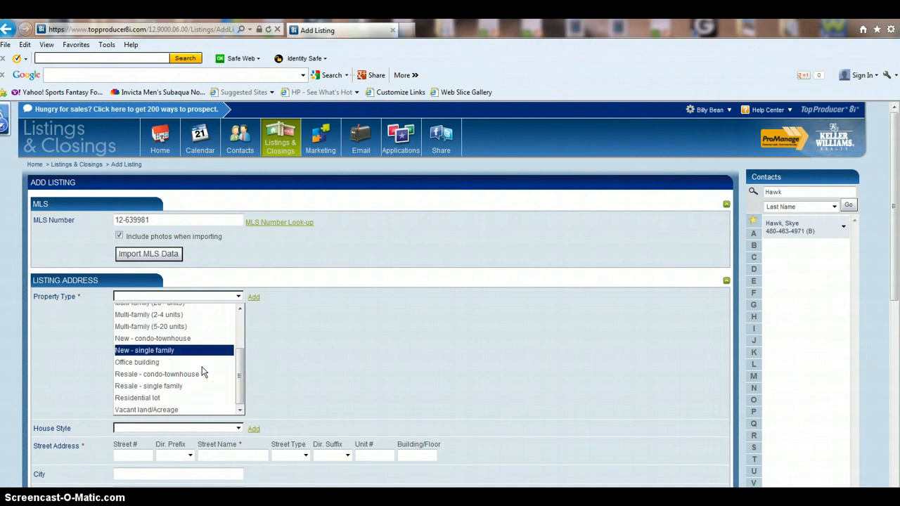
scroll(203, 371, "down", 2)
scroll(174, 305, "up", 1)
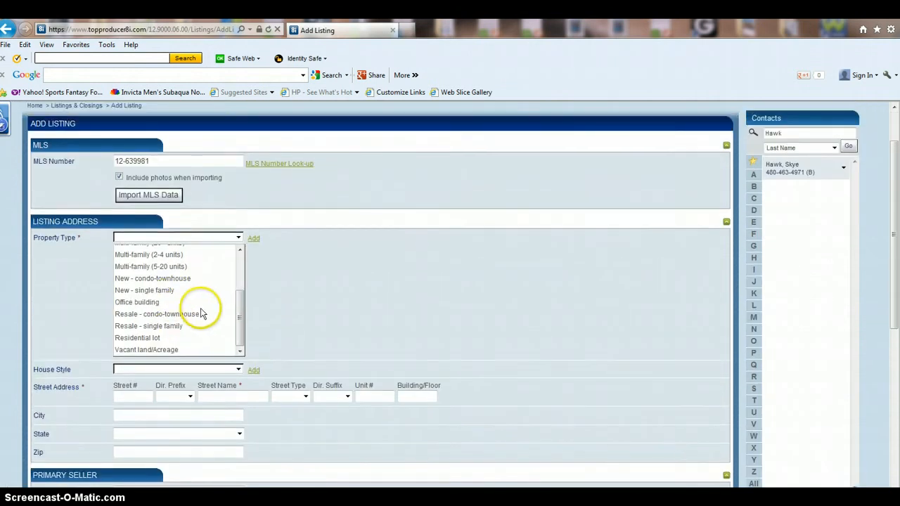
scroll(206, 316, "up", 1)
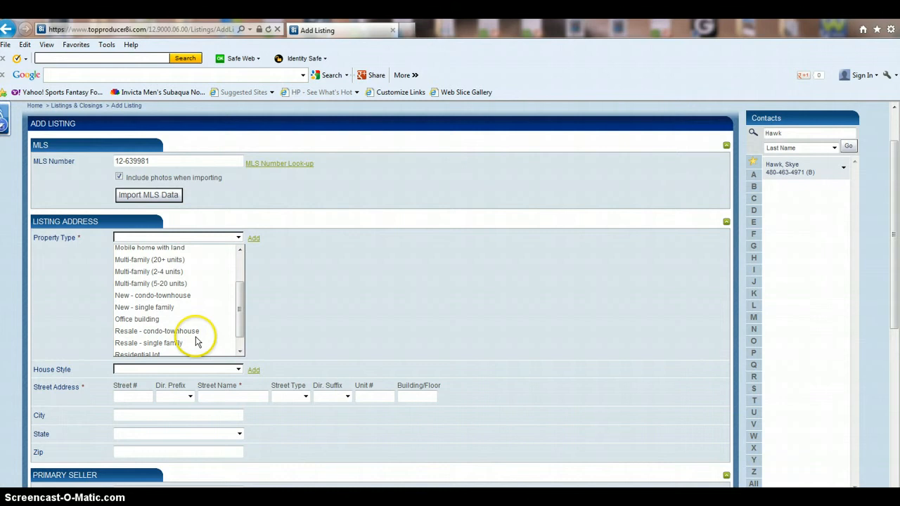
left_click(184, 331)
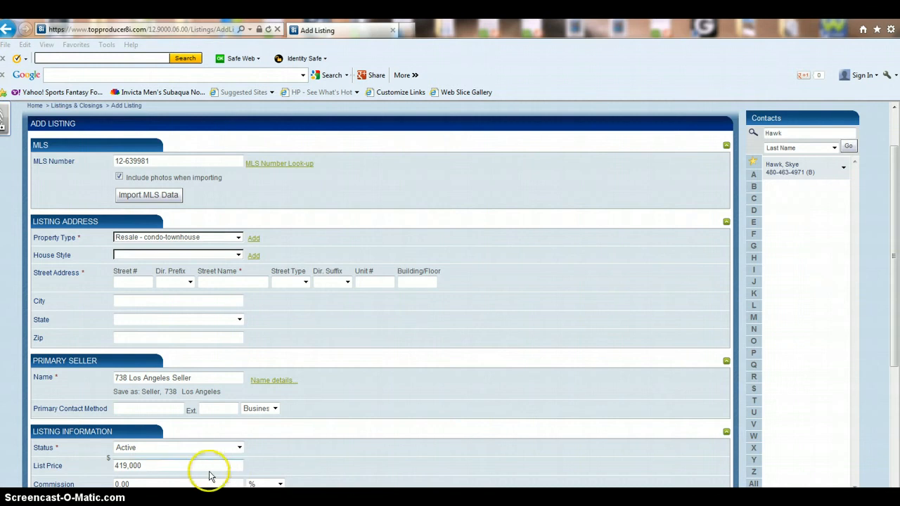
left_click(137, 281)
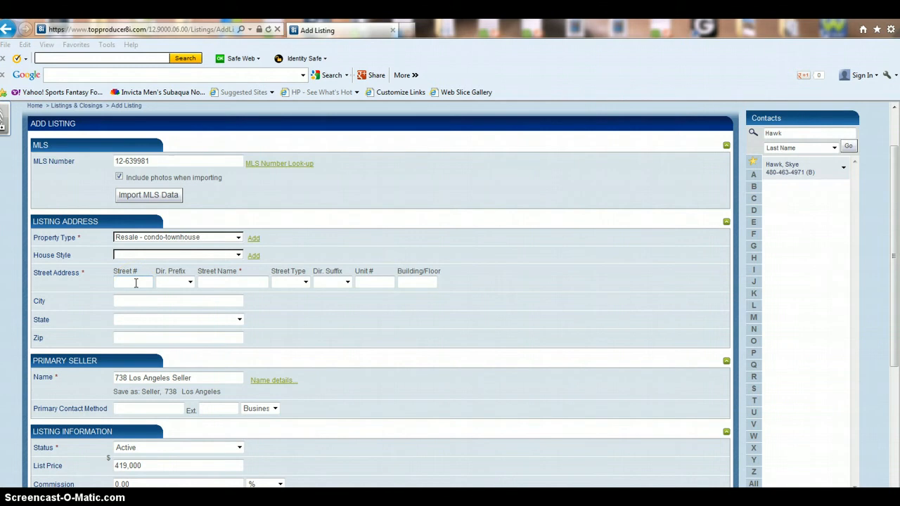
left_click(135, 283)
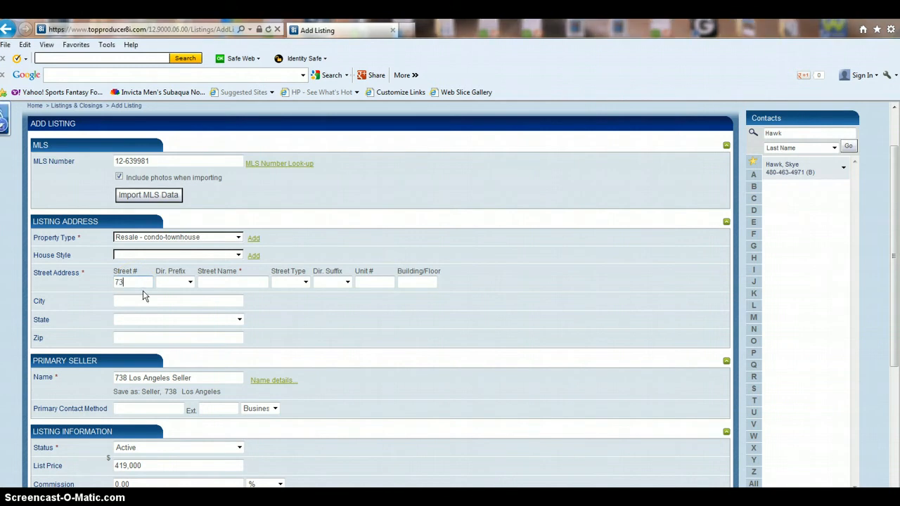
key("Tab")
key("Tab")
key("shift+Tab")
key("Tab")
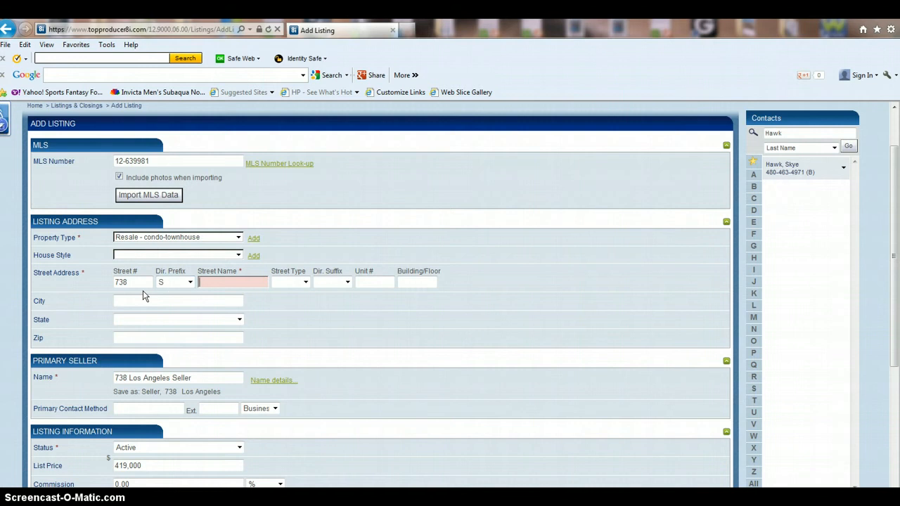
key("Tab")
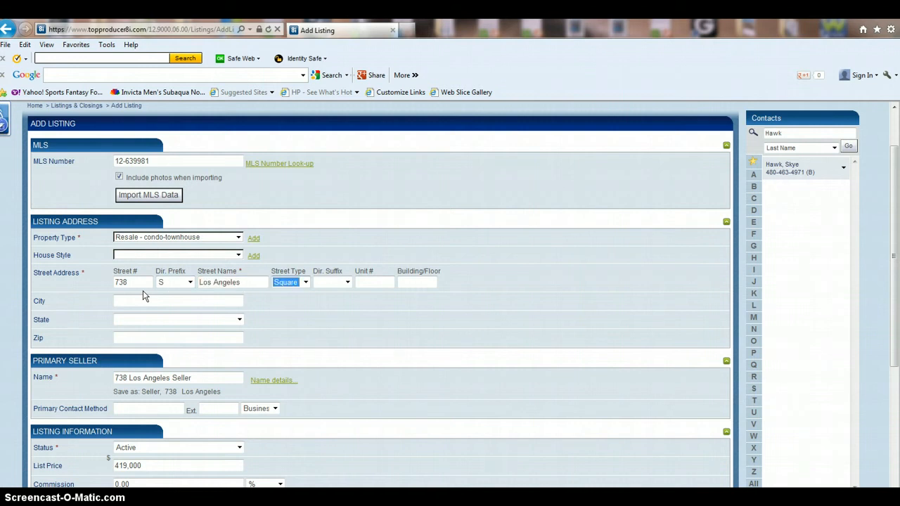
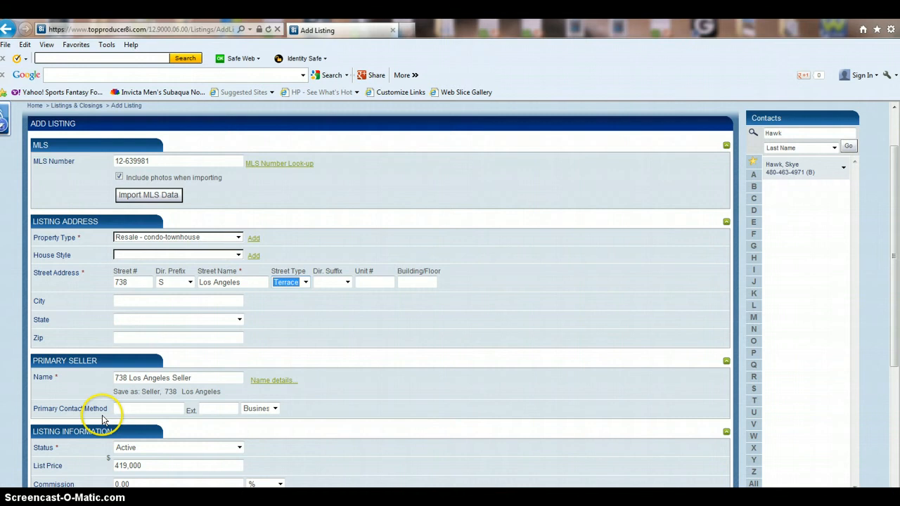
key("Tab")
key("Tab")
key("Tab")
key("Tab")
Fill in city Los Angeles, state CA and zip code 90014.
type("Lo")
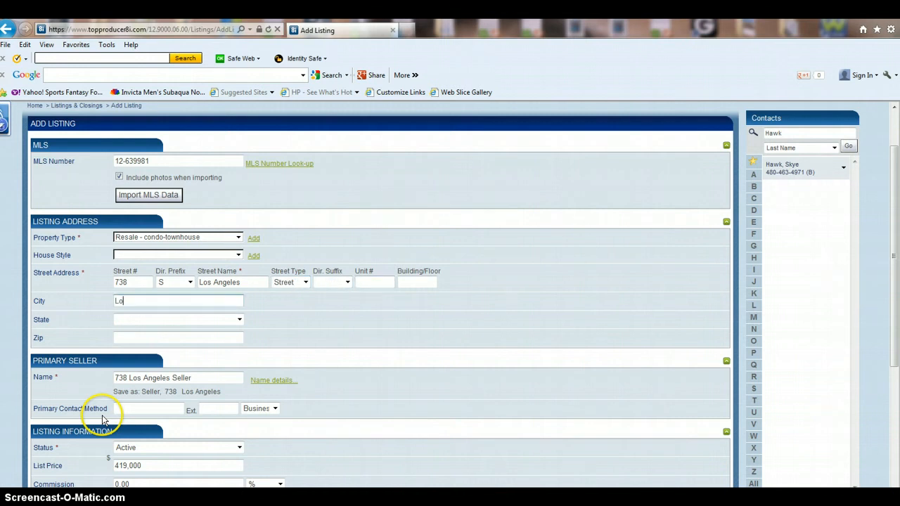
type("s Angeles")
key("Tab")
key("c")
key("Tab")
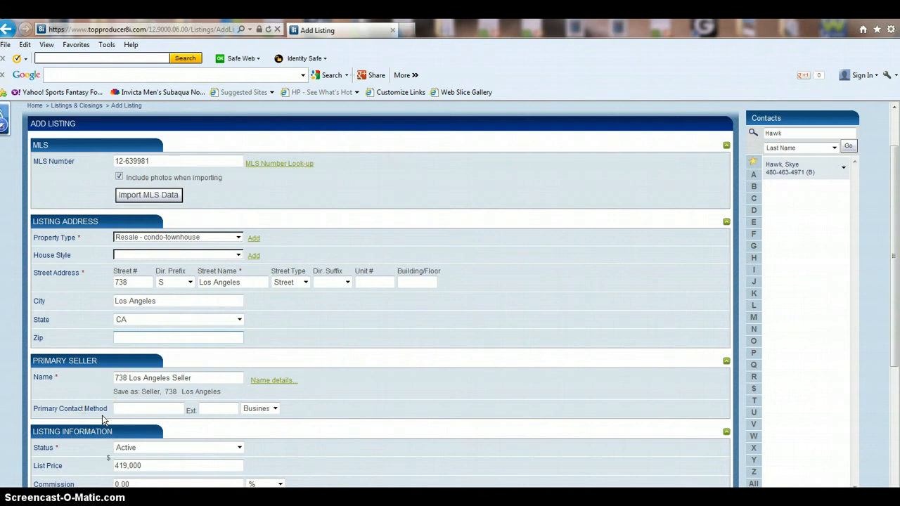
type("9")
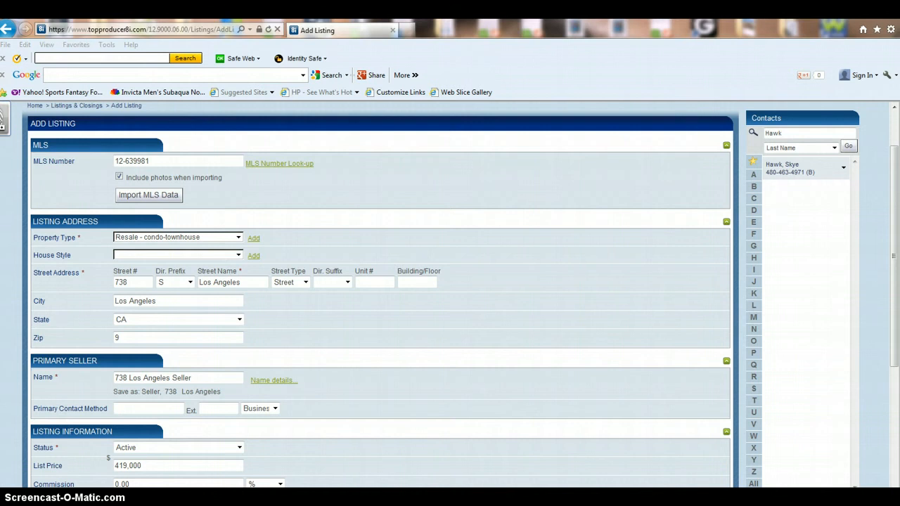
left_click(128, 342)
type("0014")
Save the listing with Save & Add More Details, confirming the seller contact update.
left_click(548, 272)
scroll(545, 282, "down", 3)
scroll(543, 286, "up", 3)
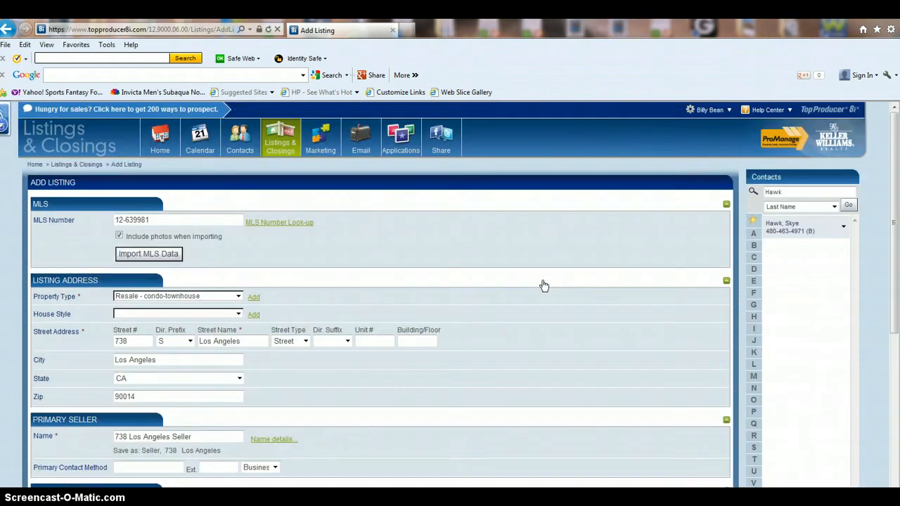
scroll(543, 285, "down", 3)
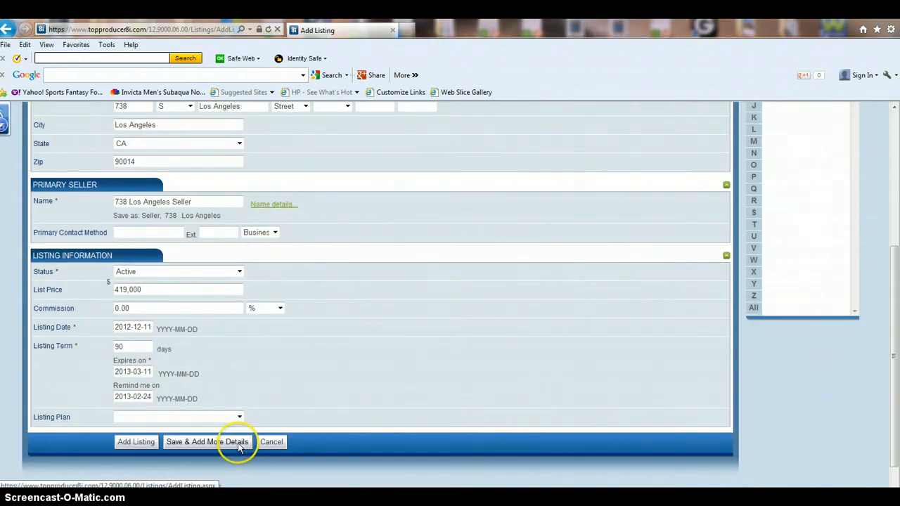
scroll(300, 290, "up", 2)
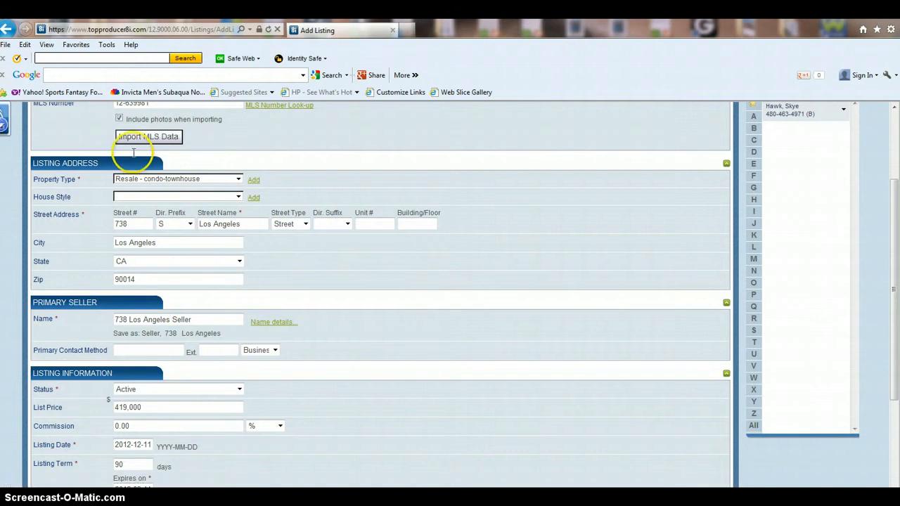
scroll(102, 184, "up", 2)
scroll(87, 282, "down", 2)
scroll(109, 327, "down", 3)
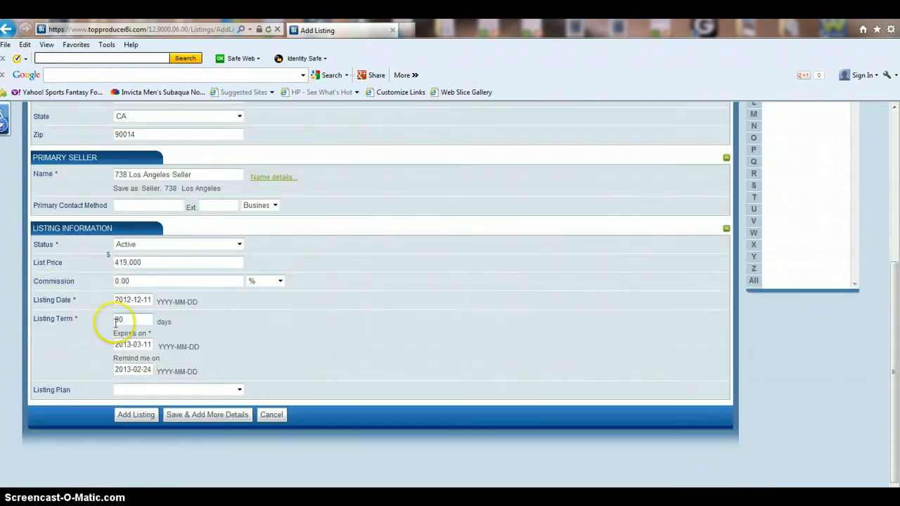
left_click(211, 415)
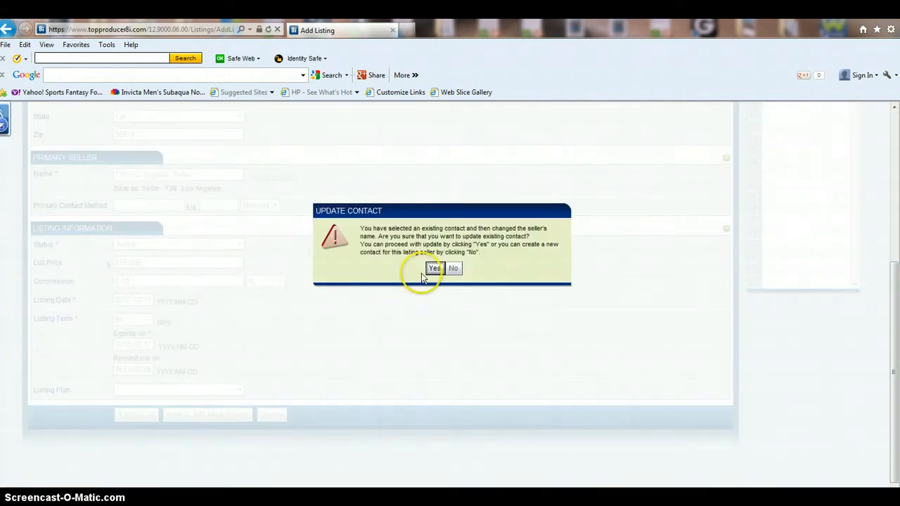
left_click(435, 269)
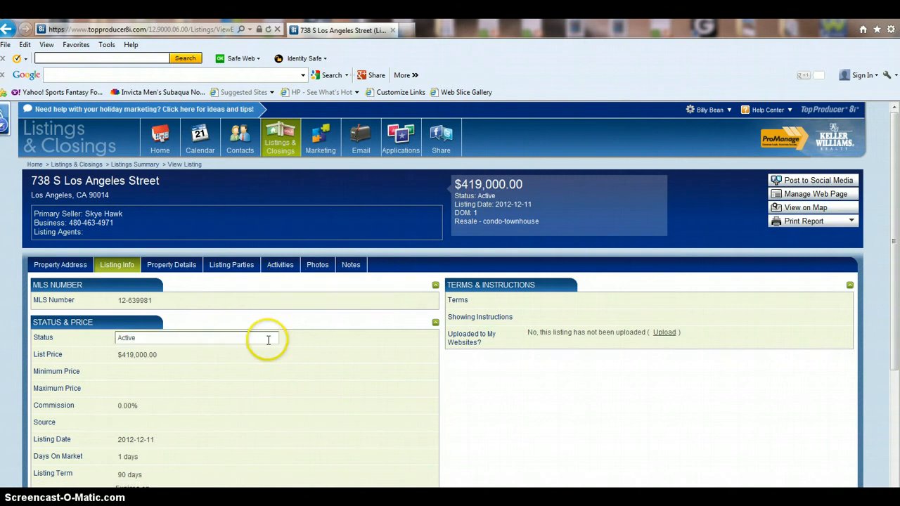
scroll(267, 342, "down", 3)
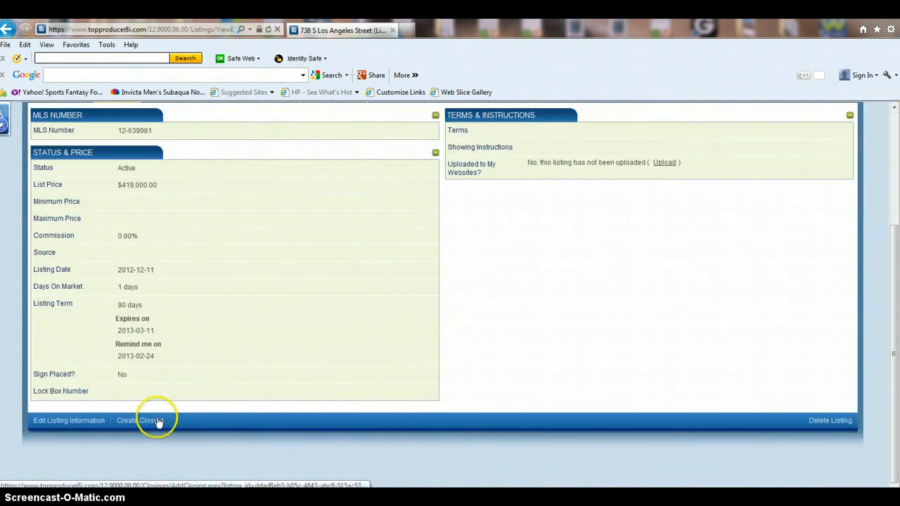
left_click(145, 392)
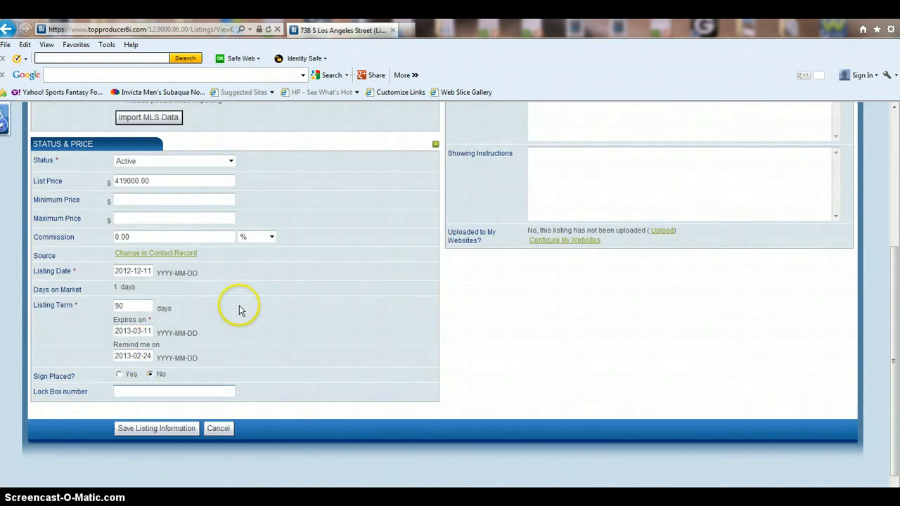
scroll(241, 313, "up", 4)
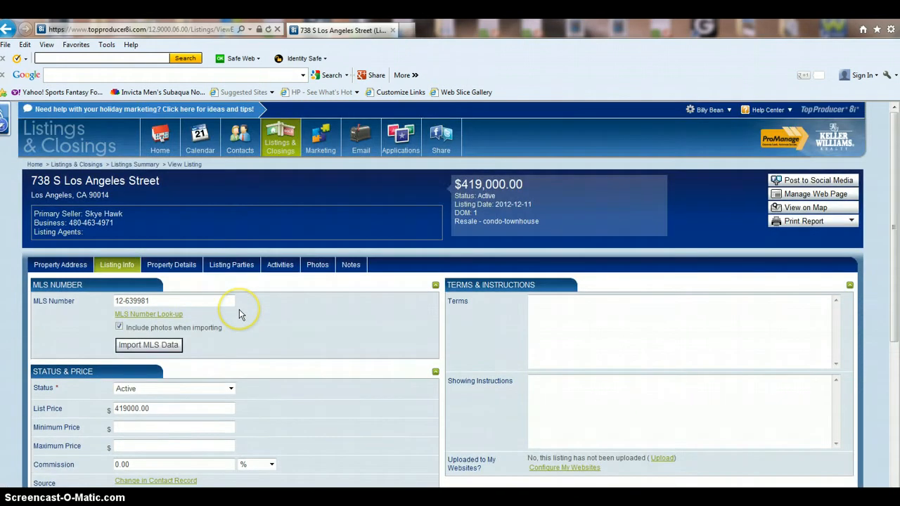
left_click(349, 265)
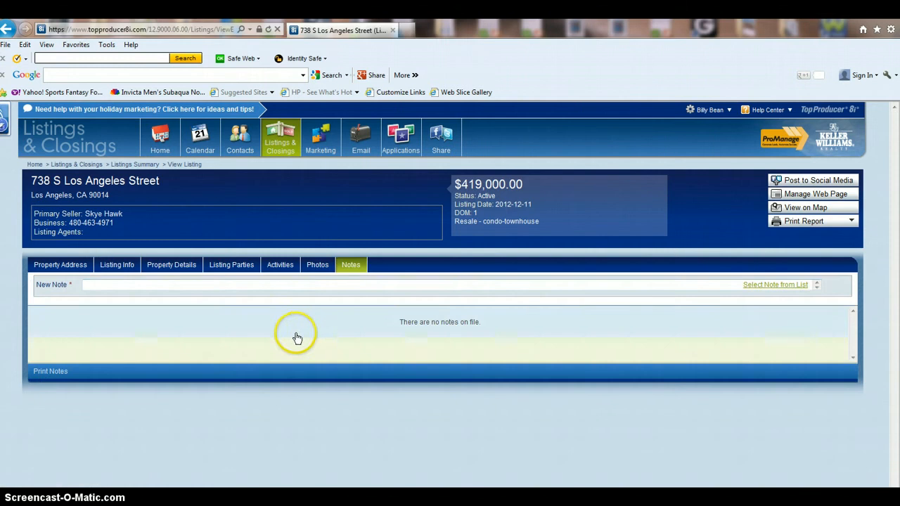
left_click(193, 286)
right_click(194, 287)
left_click(222, 336)
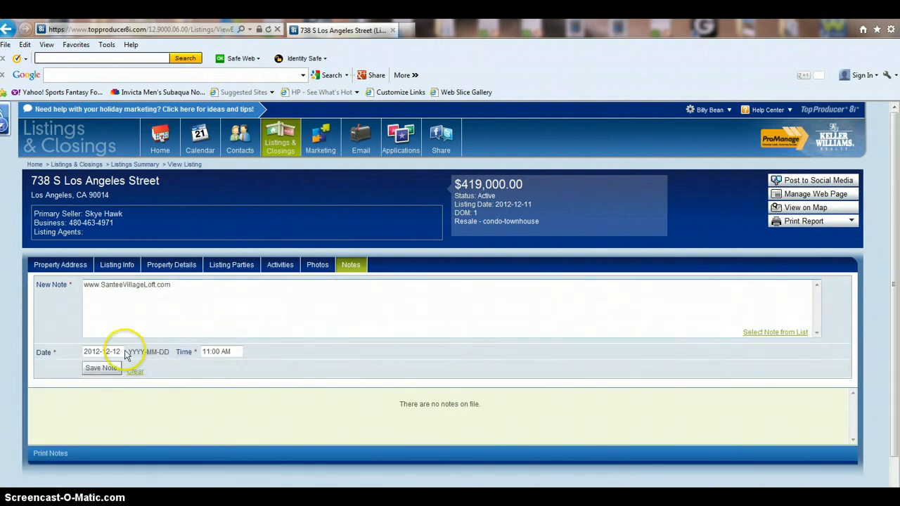
mouse_move(200, 141)
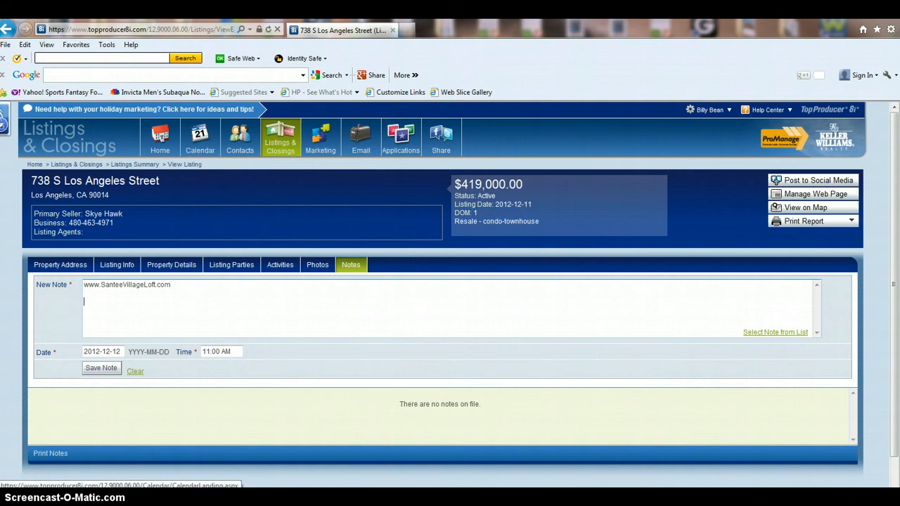
left_click(131, 350)
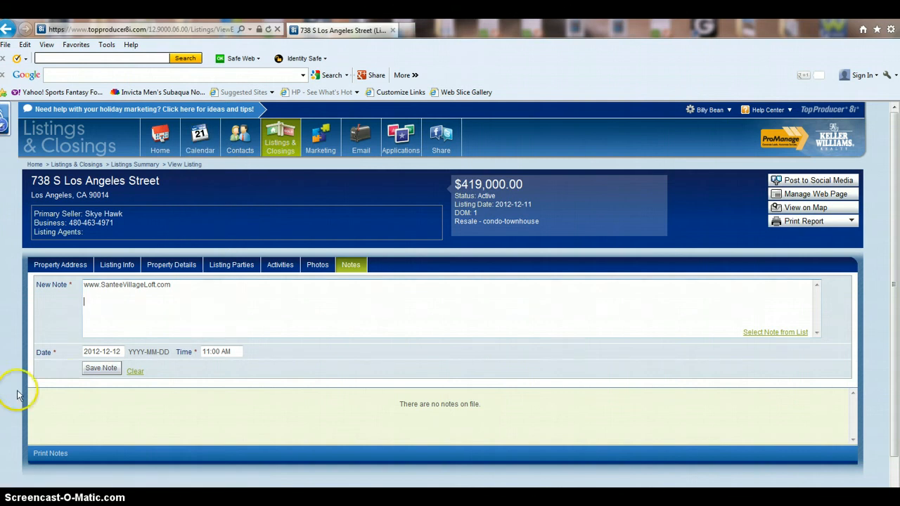
left_click(98, 368)
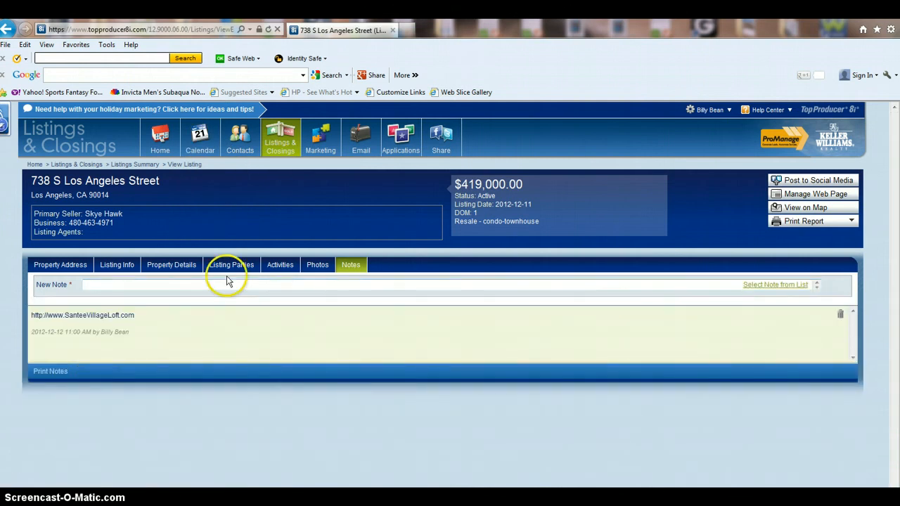
In the listing's property details, enter 1 bedroom and 1 bathroom.
left_click(184, 266)
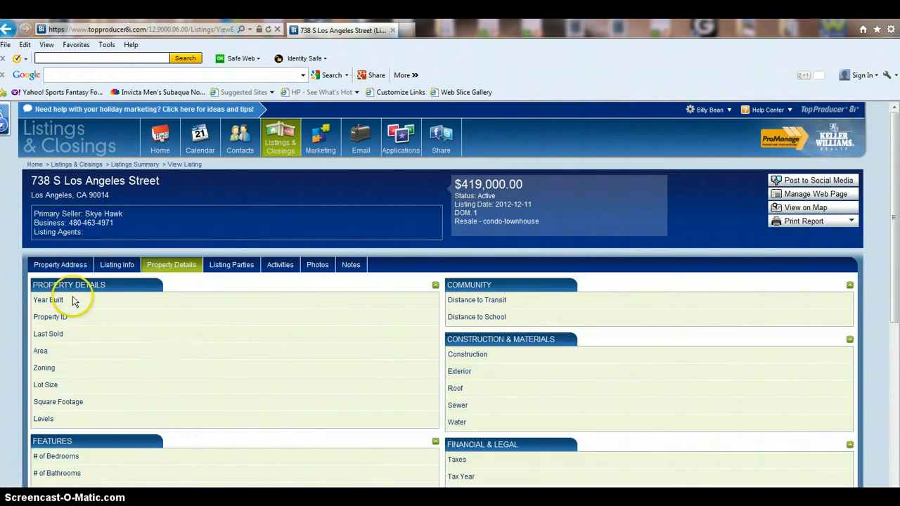
scroll(163, 340, "down", 3)
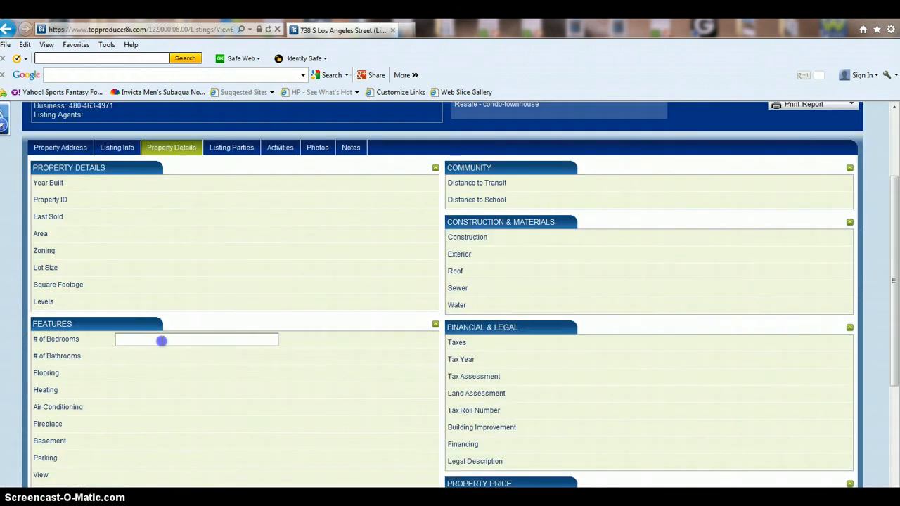
left_click(163, 339)
type("1")
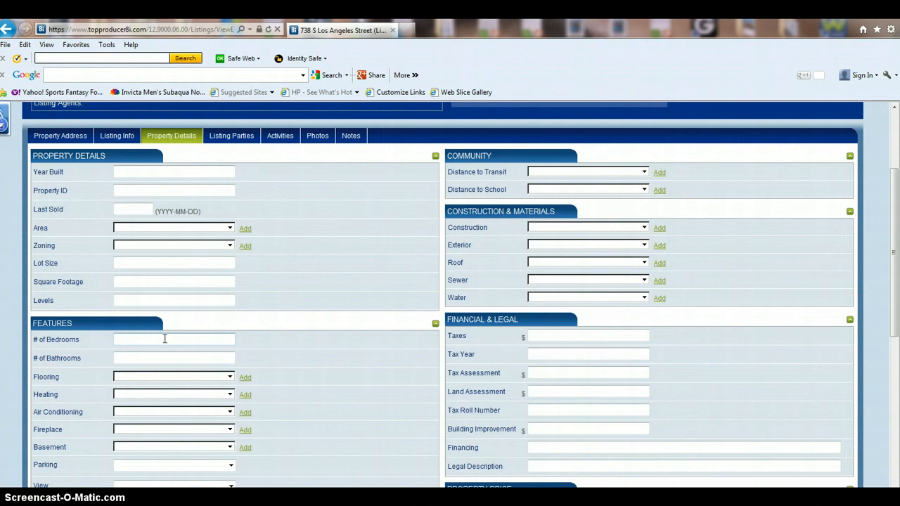
key("Tab")
type("1")
key("Tab")
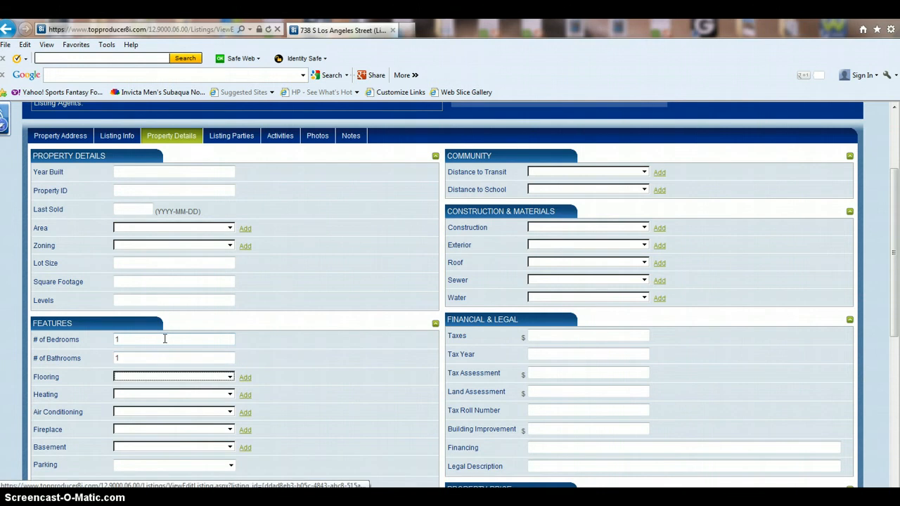
Enter 980 as the square footage and save the property details.
scroll(207, 397, "down", 5)
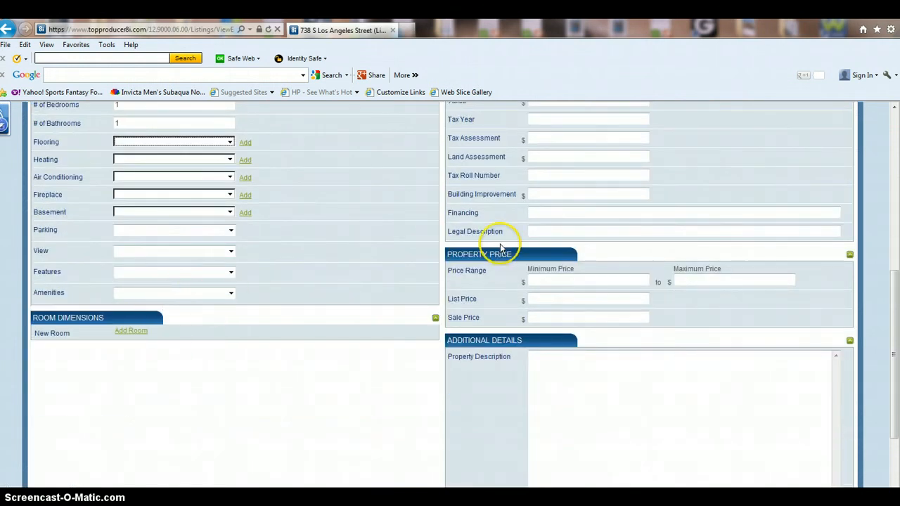
scroll(502, 248, "up", 5)
scroll(501, 249, "down", 1)
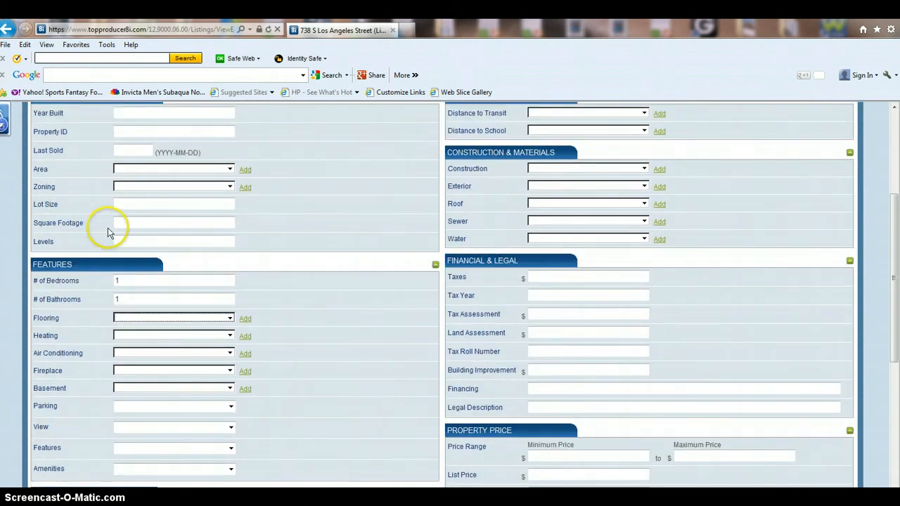
left_click(159, 221)
type("980")
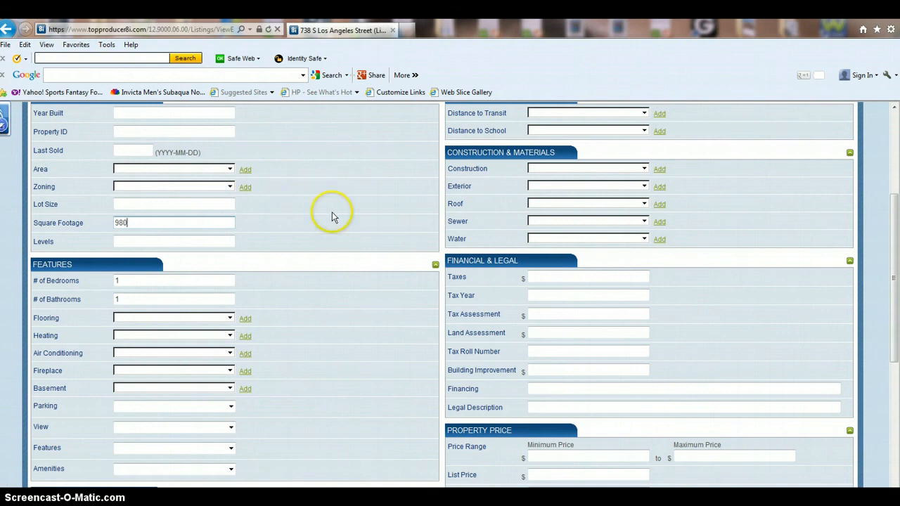
scroll(332, 218, "up", 2)
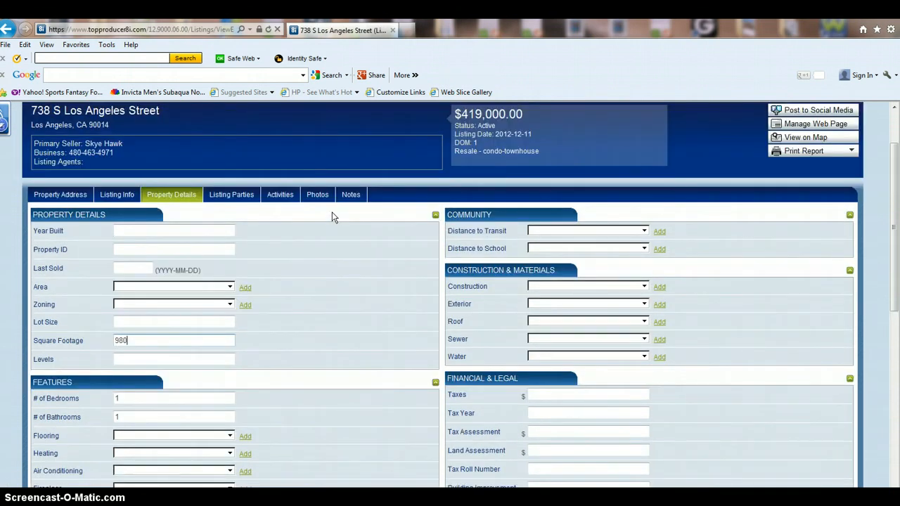
scroll(633, 320, "down", 1)
scroll(661, 336, "down", 3)
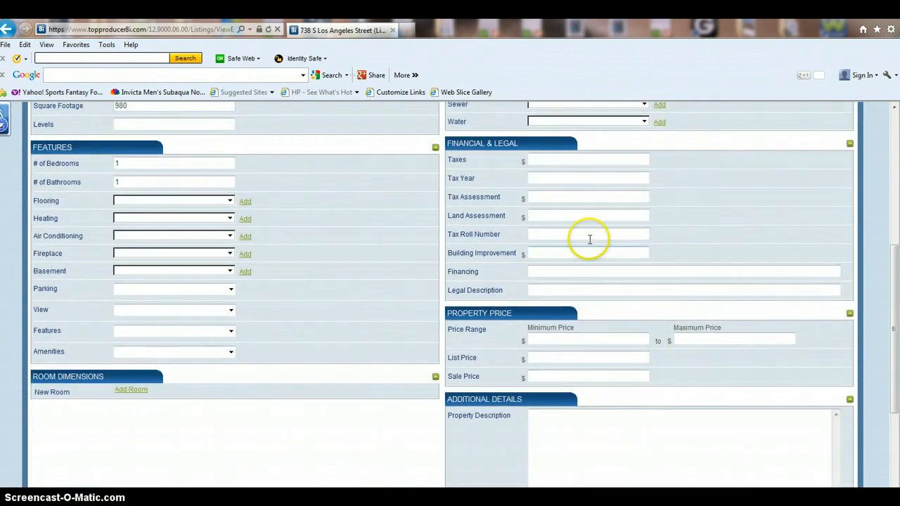
scroll(272, 397, "up", 2)
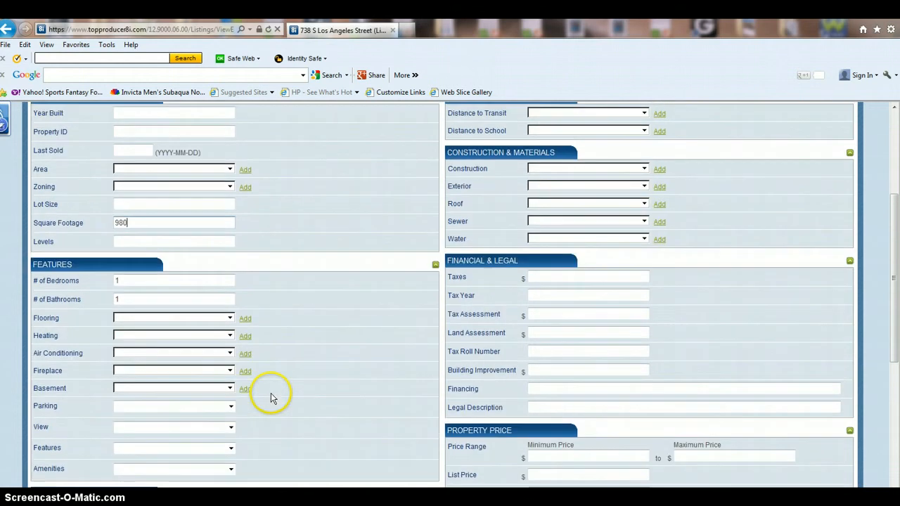
scroll(287, 385, "up", 3)
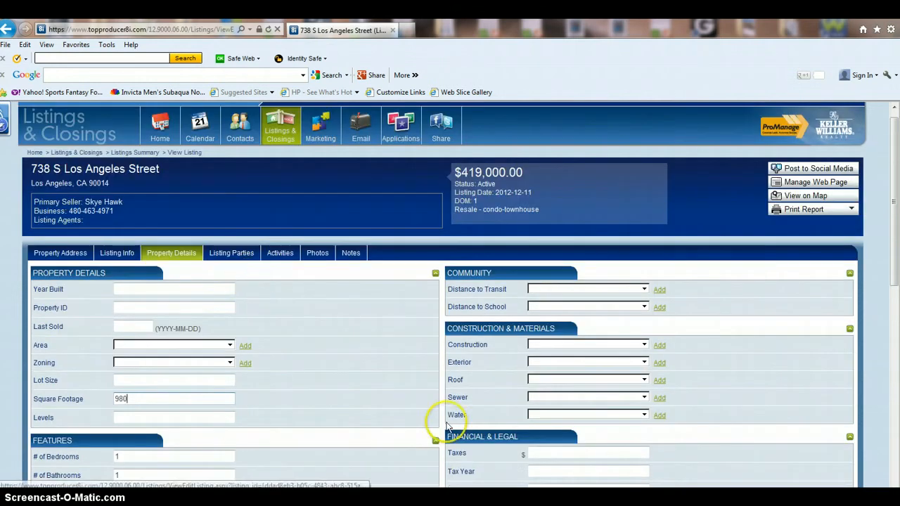
scroll(288, 282, "down", 10)
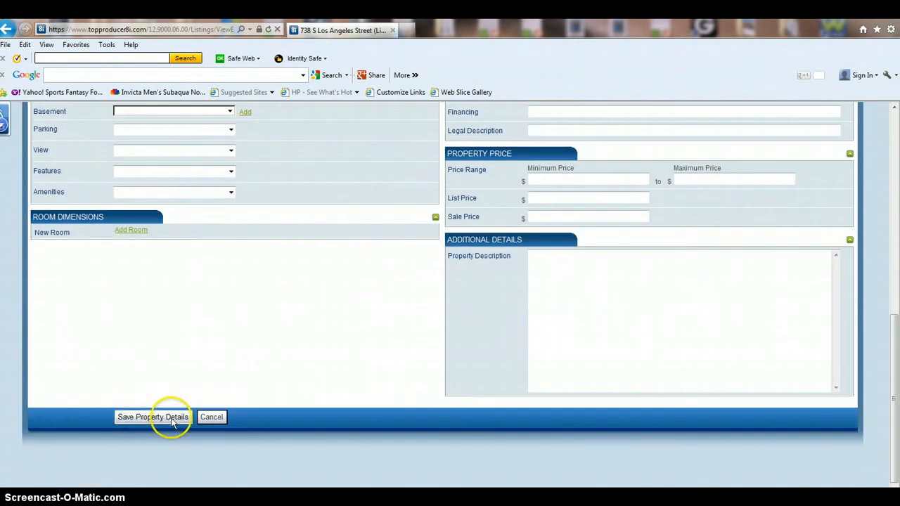
left_click(171, 419)
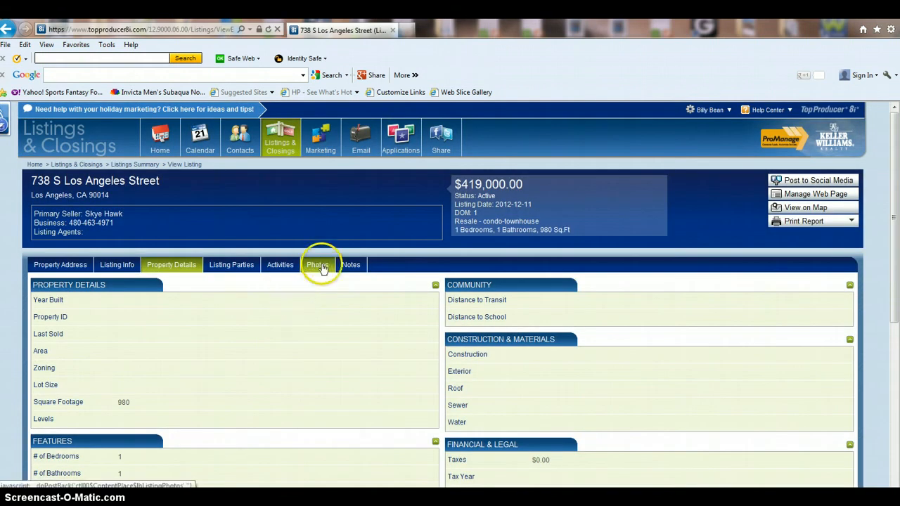
On the listing's Photos tab, start a new photo and browse for an image file.
left_click(318, 265)
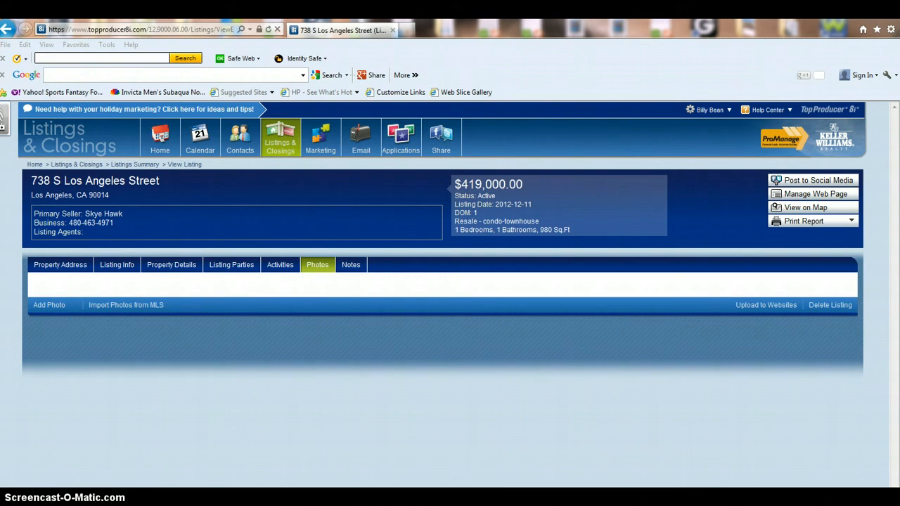
left_click(59, 304)
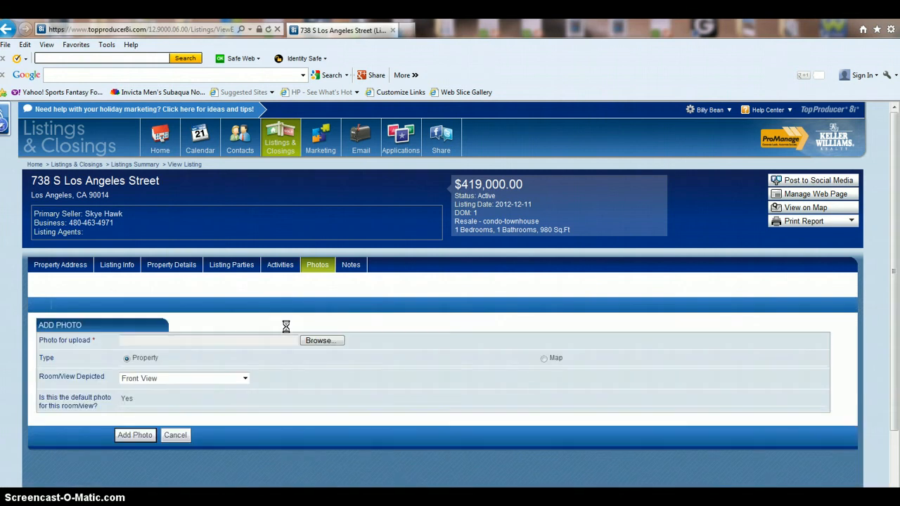
scroll(286, 325, "down", 2)
left_click(316, 278)
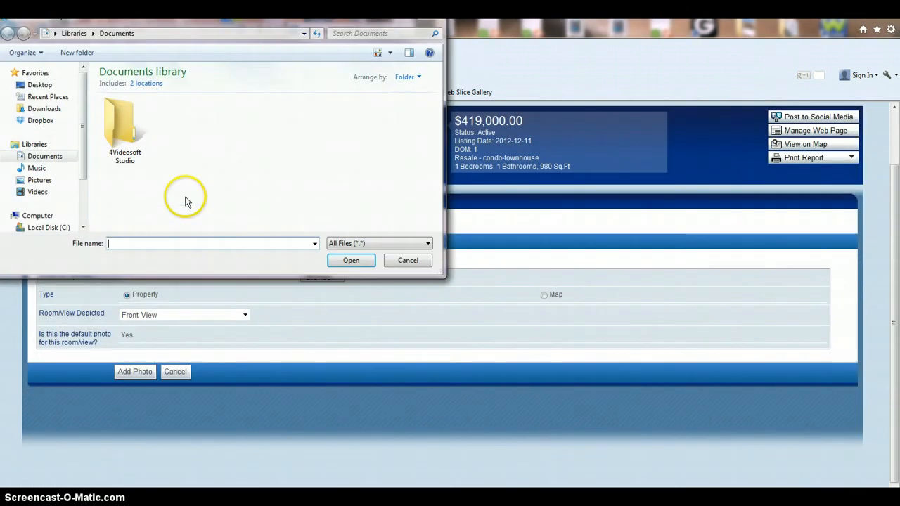
left_click(57, 159)
left_click(43, 122)
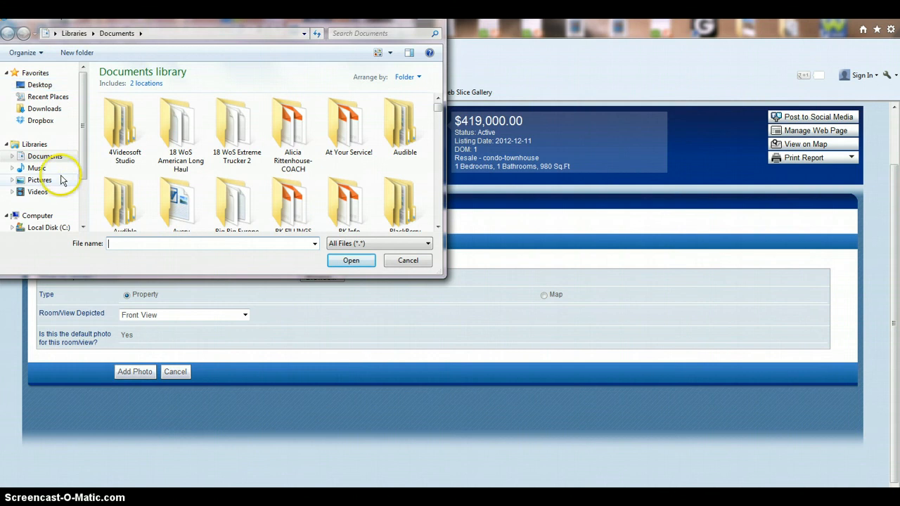
left_click(41, 109)
left_click(363, 33)
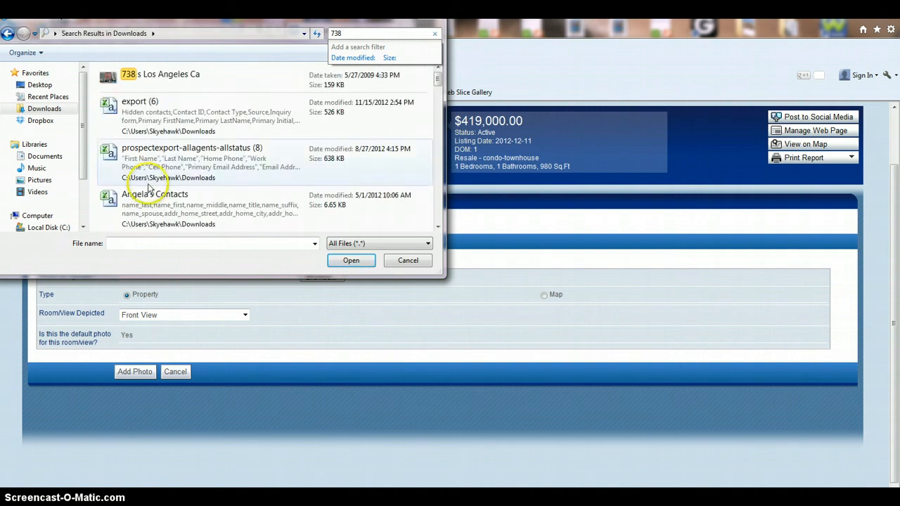
left_click(169, 76)
double_click(169, 76)
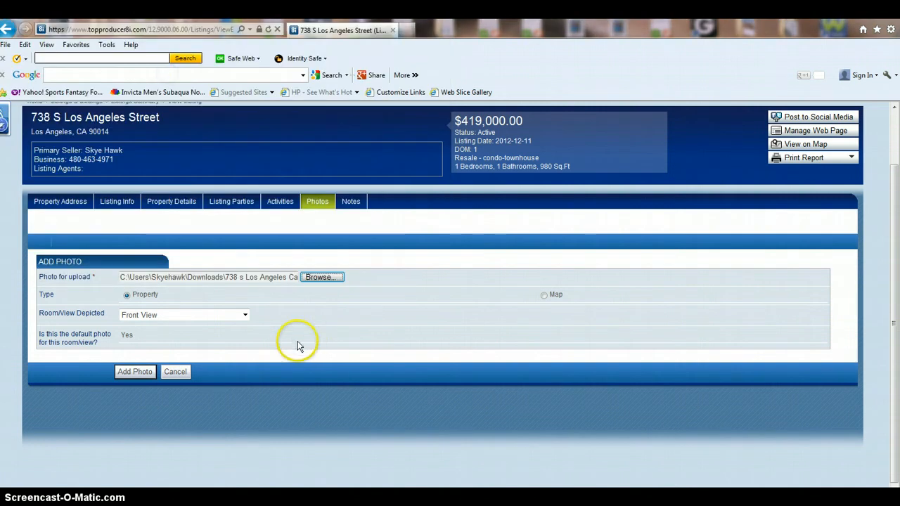
left_click(146, 373)
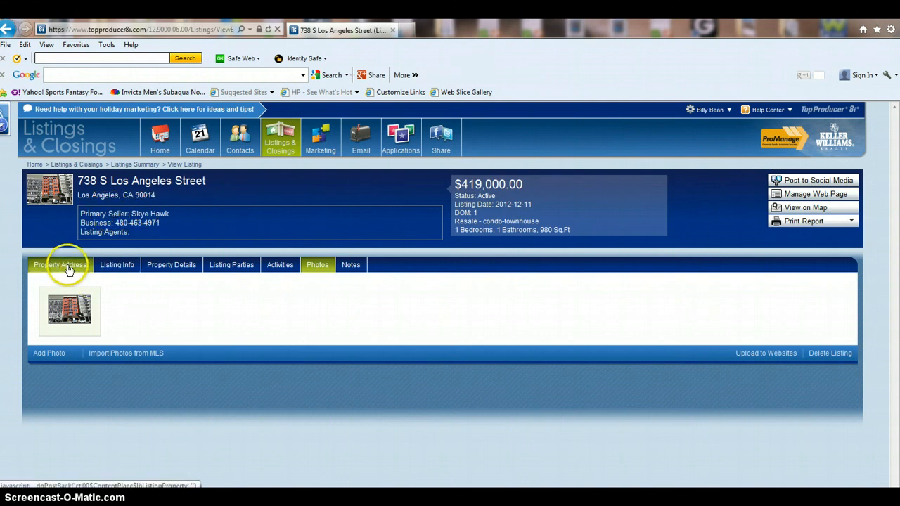
View the Listing Parties, try emailing the primary seller, and dismiss the missing-email alert.
left_click(46, 266)
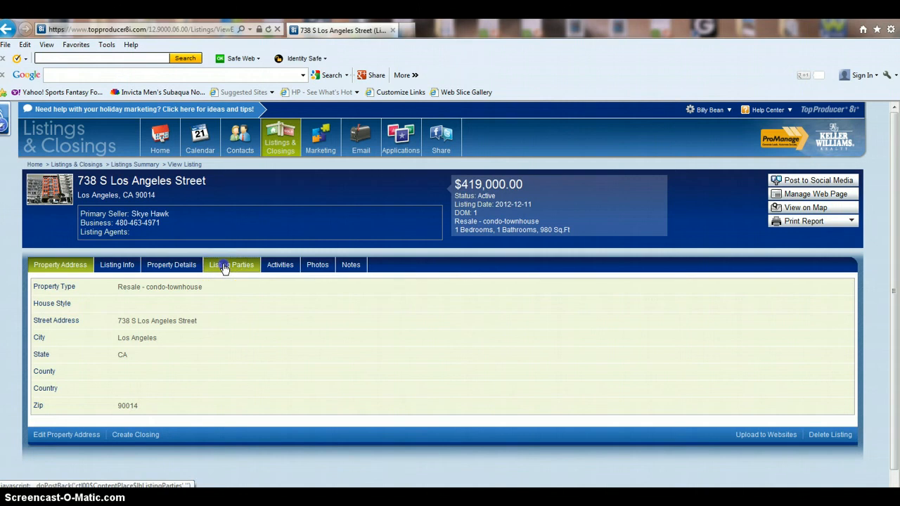
left_click(225, 268)
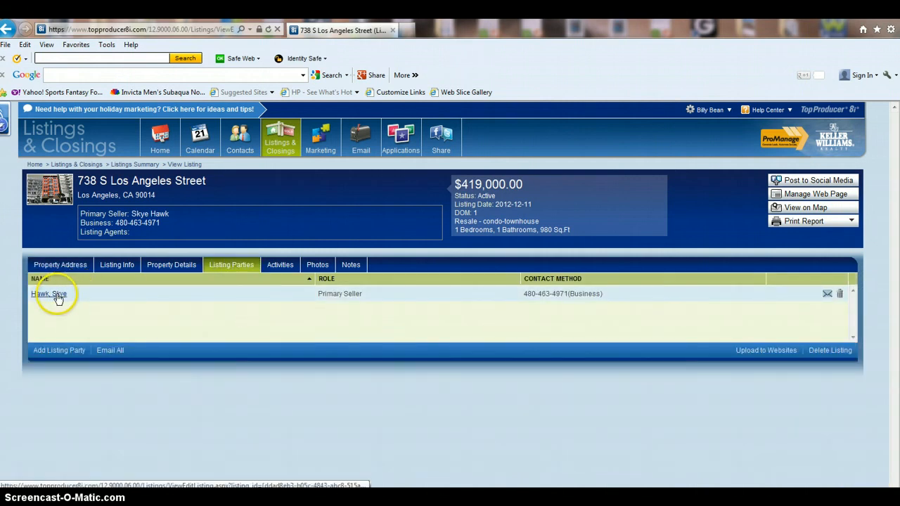
left_click(829, 294)
left_click(462, 253)
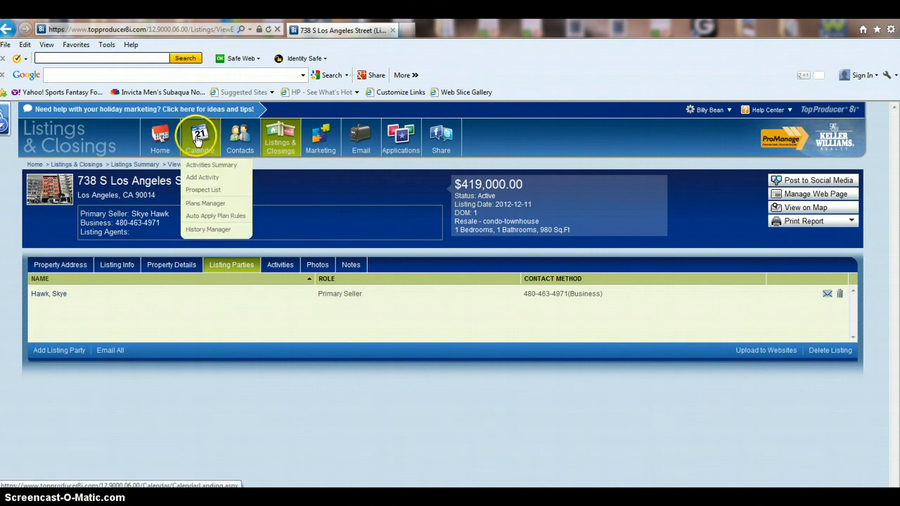
Go to the Listings Summary under Listings & Closings.
left_click(290, 142)
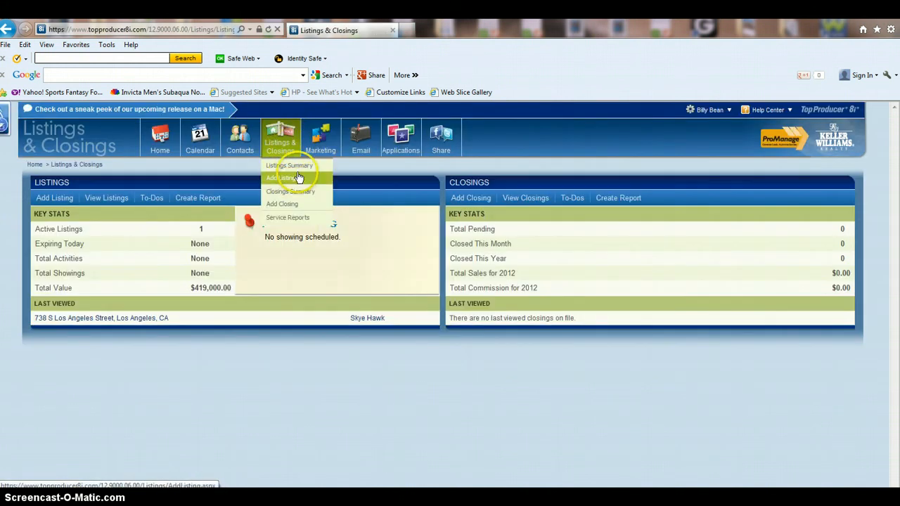
left_click(299, 168)
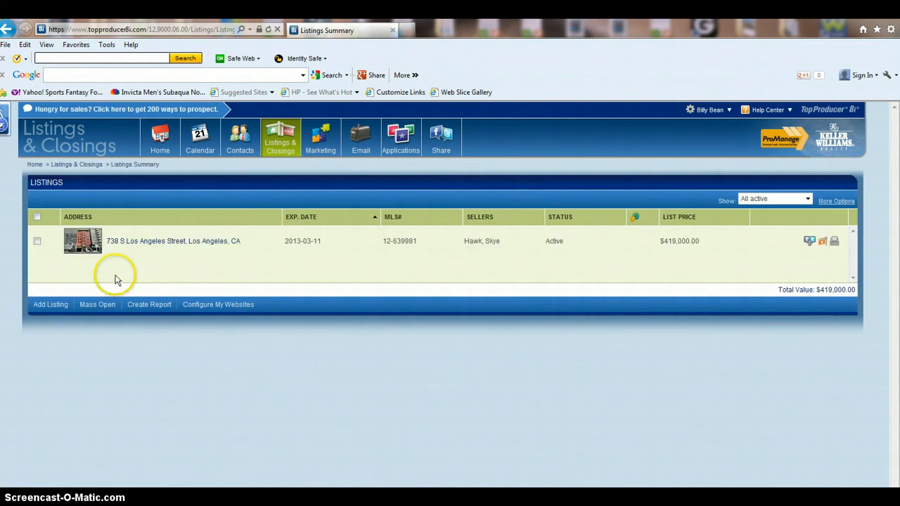
left_click(810, 242)
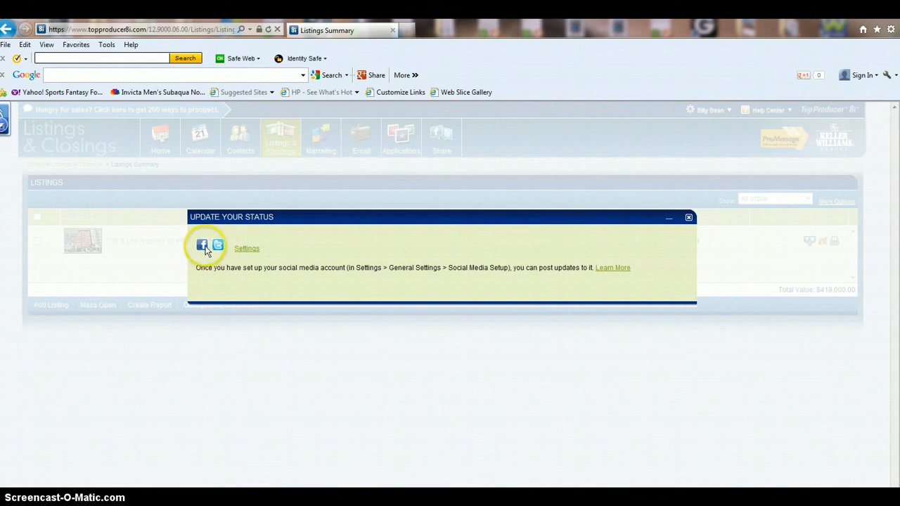
left_click(690, 218)
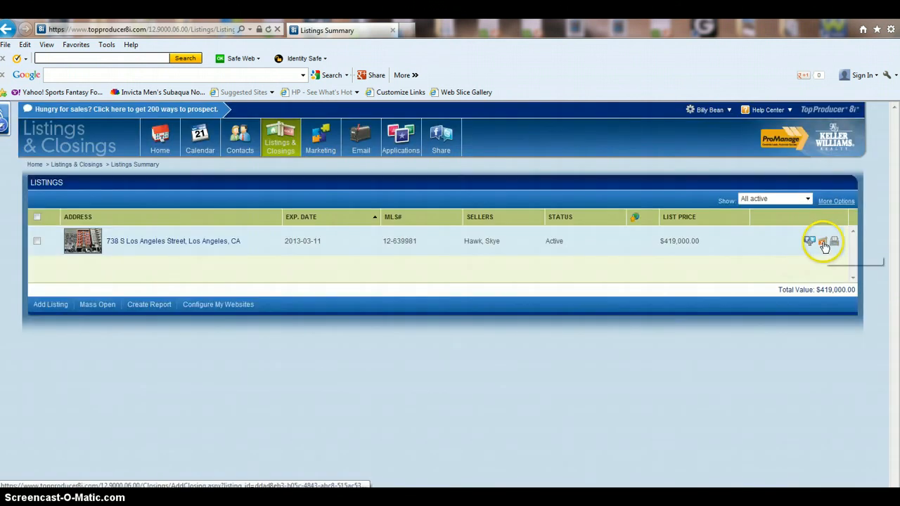
left_click(835, 243)
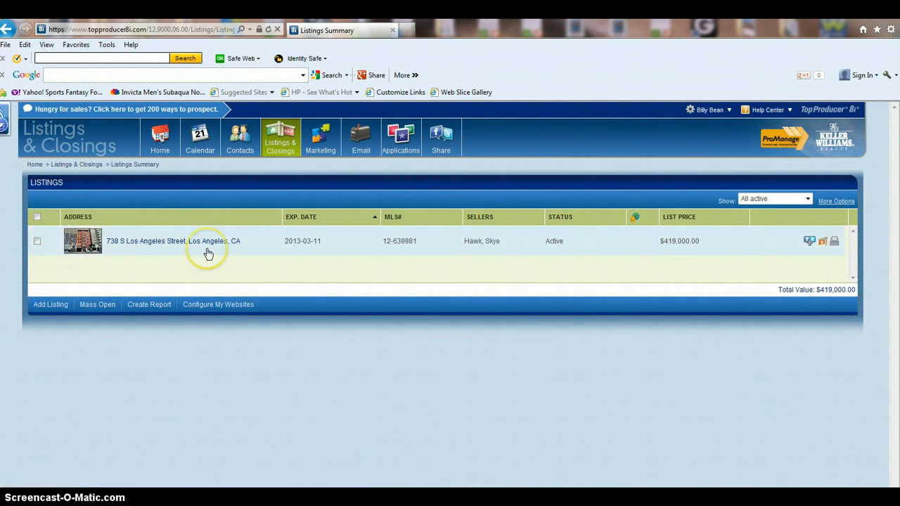
left_click(217, 277)
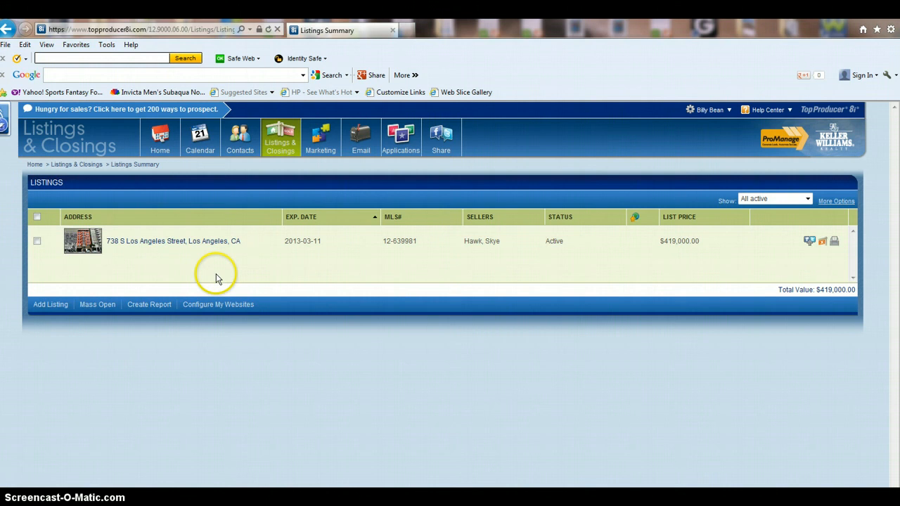